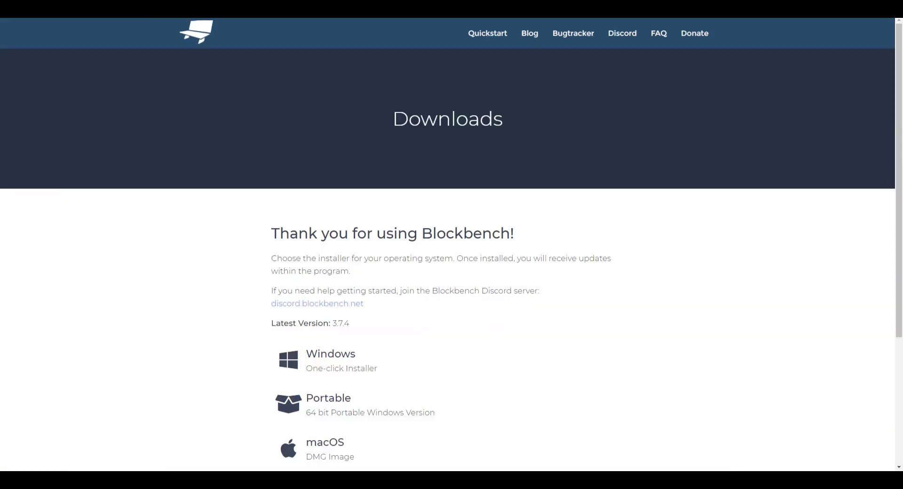
Return from the Downloads page to the Blockbench homepage via the logo and launch the web app
scroll(360, 260, "down", 4)
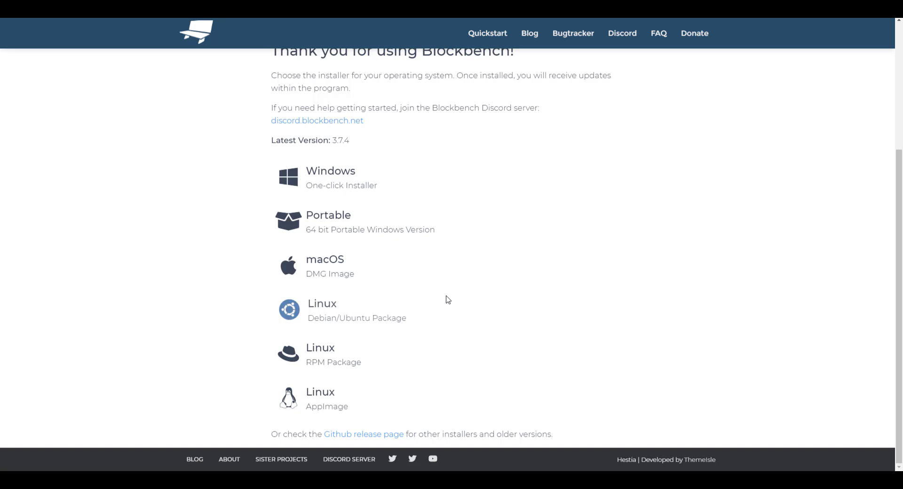
scroll(445, 302, "up", 4)
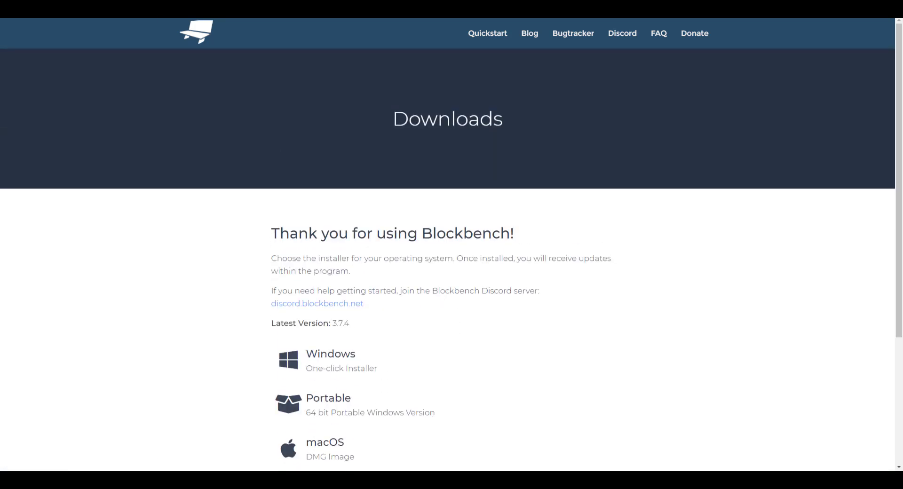
left_click(196, 32)
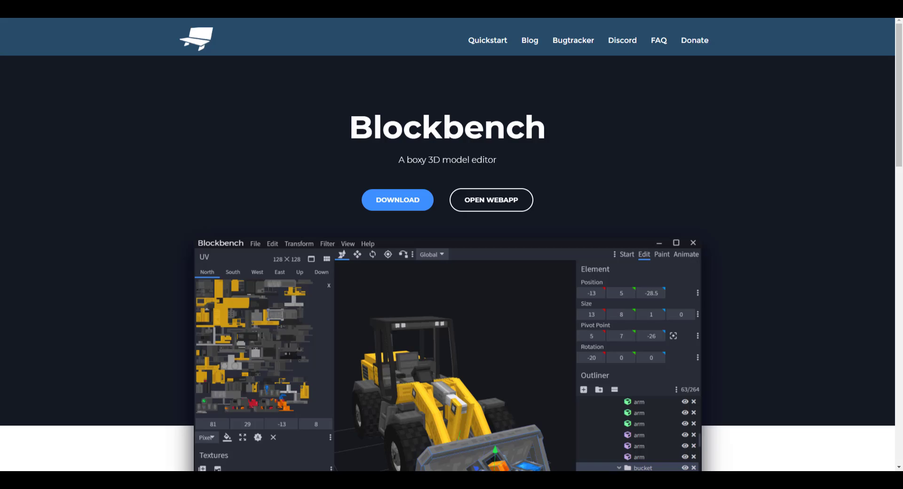
left_click(491, 200)
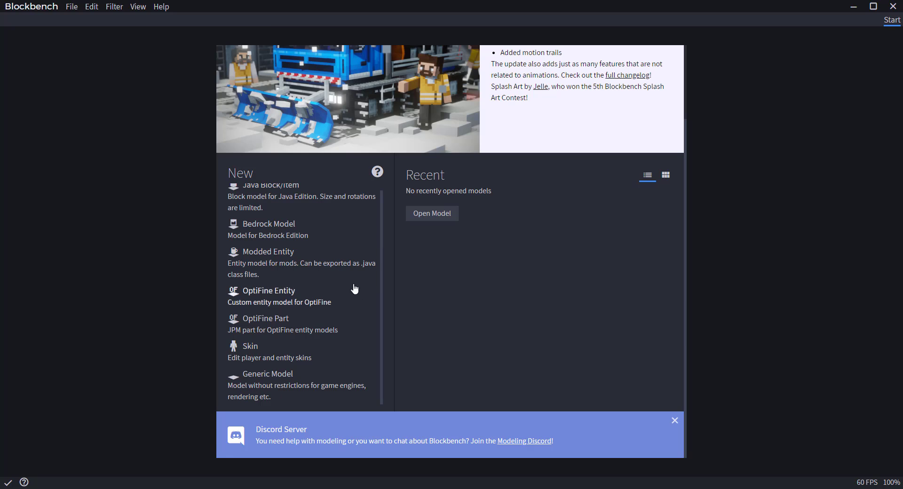
scroll(323, 226, "up", 1)
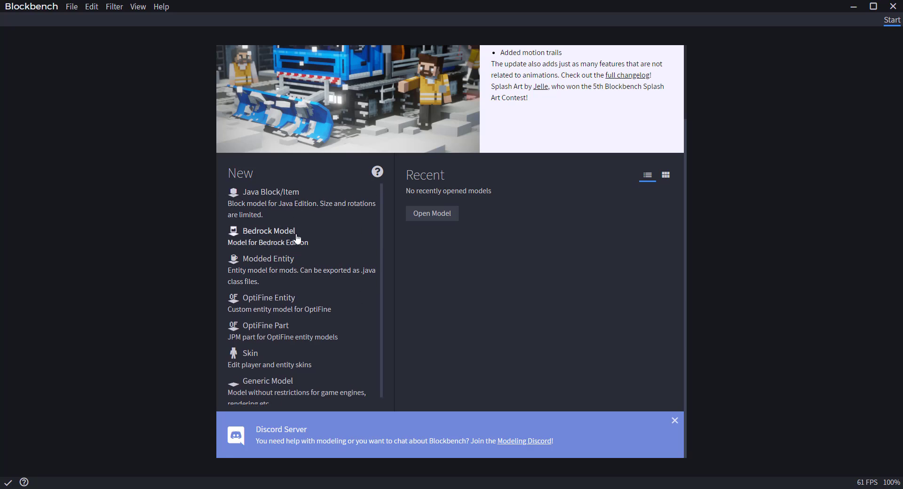
scroll(298, 239, "down", 1)
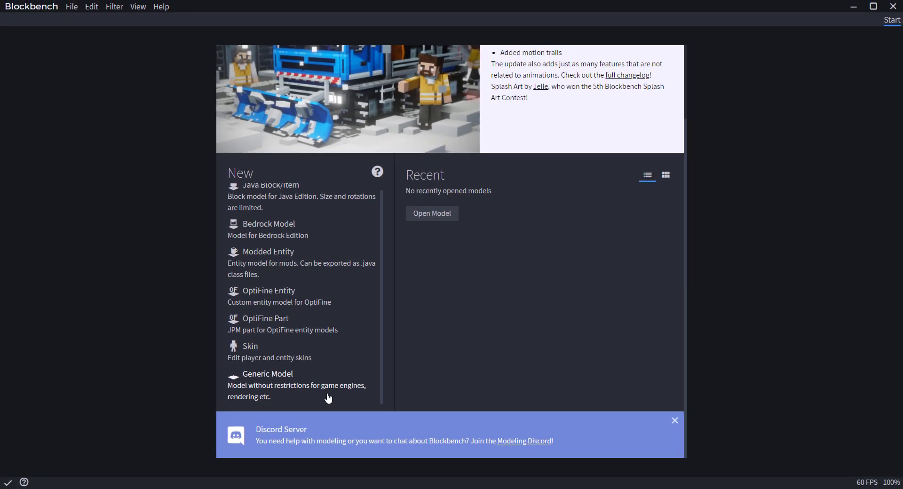
Create a Generic Model project with file name TEST and a 32 × 32 texture size
left_click(284, 385)
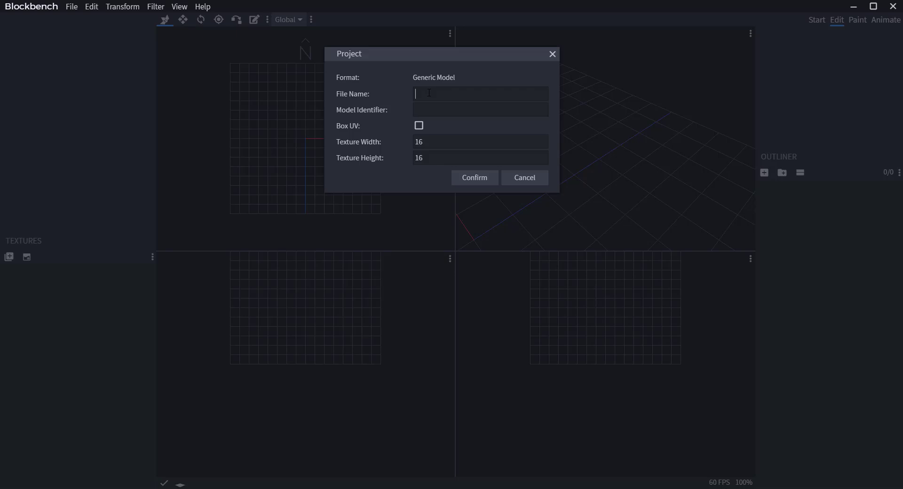
type("TEST")
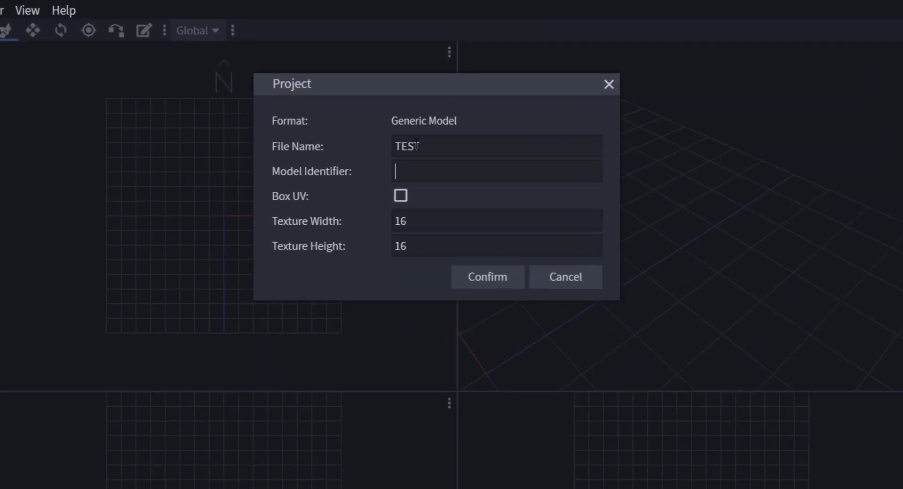
type("TEST")
left_click_drag(444, 222, 330, 204)
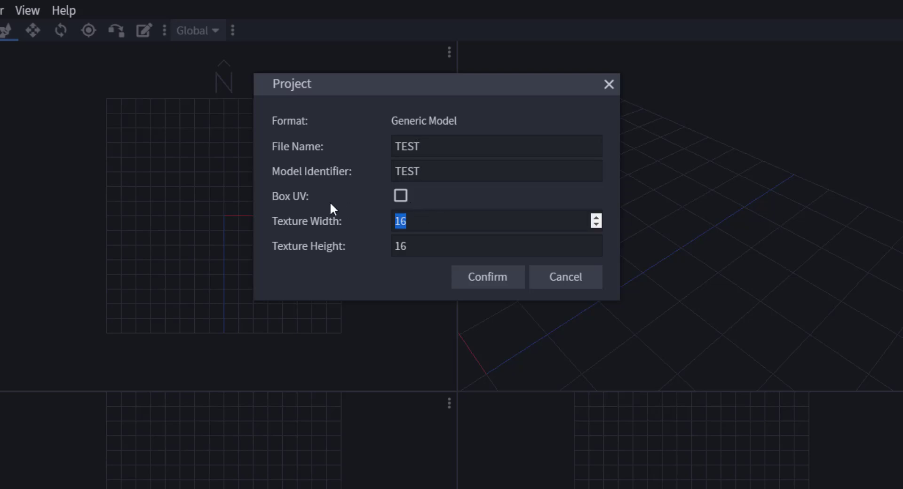
type("32")
key("Tab")
type("32")
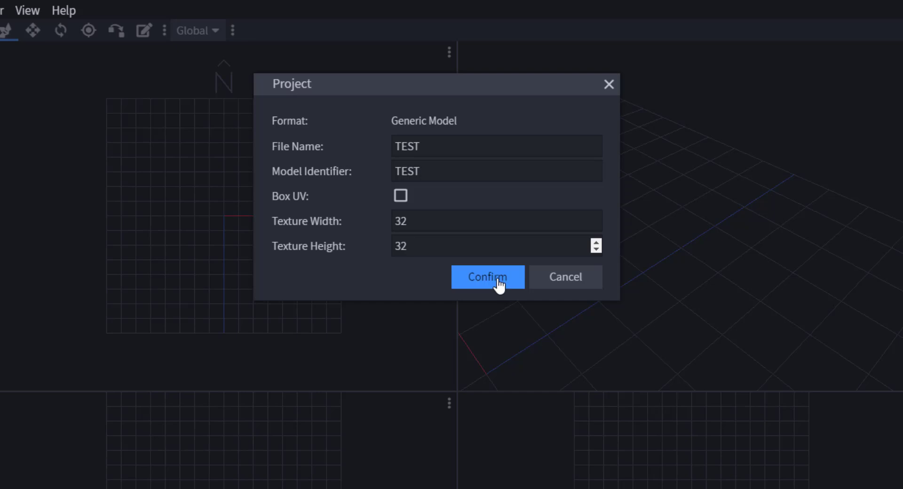
left_click(499, 282)
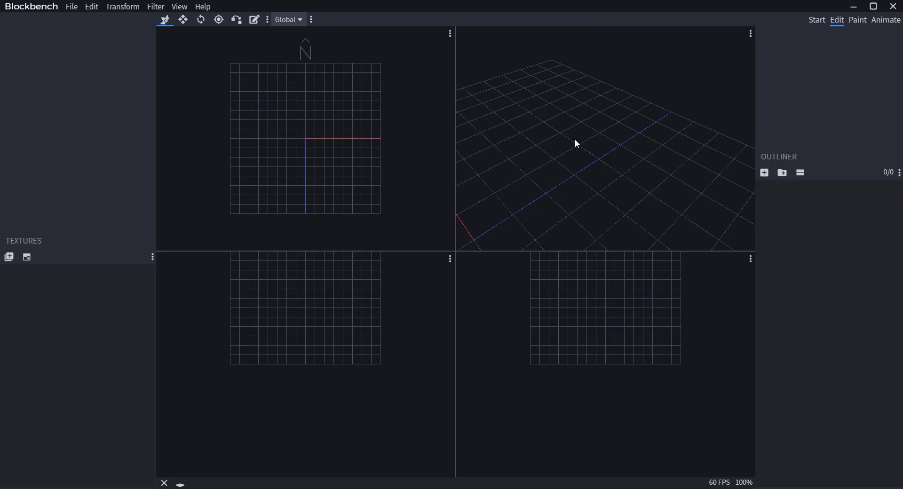
Maximise the perspective viewport and orbit the camera around the empty grid
double_click(539, 165)
left_click_drag(478, 306, 386, 301)
left_click_drag(425, 329, 494, 356)
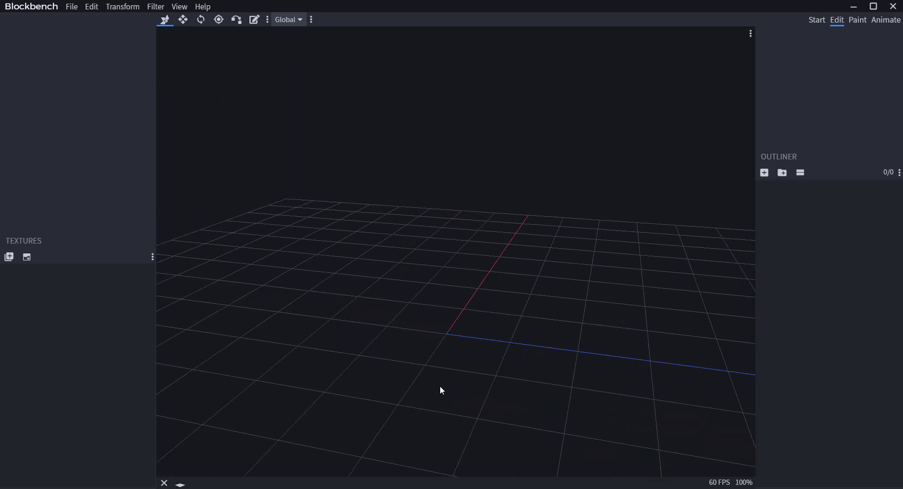
left_click_drag(375, 397, 433, 371)
left_click_drag(471, 331, 475, 287)
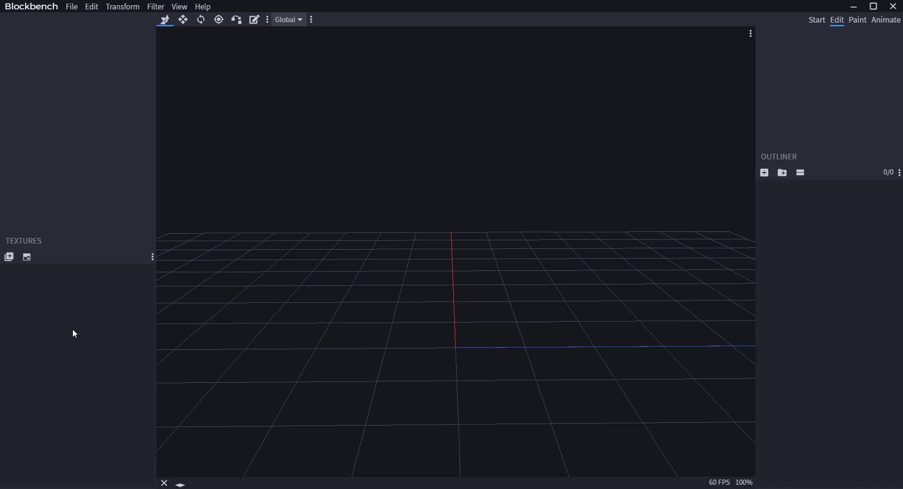
Add a cube and stretch it to length 4 along the blue axis
left_click(765, 173)
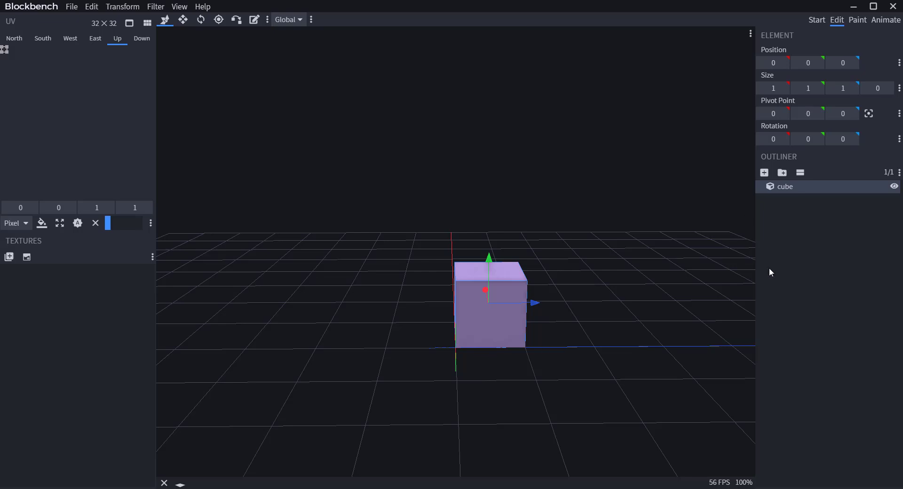
left_click_drag(658, 294, 431, 422)
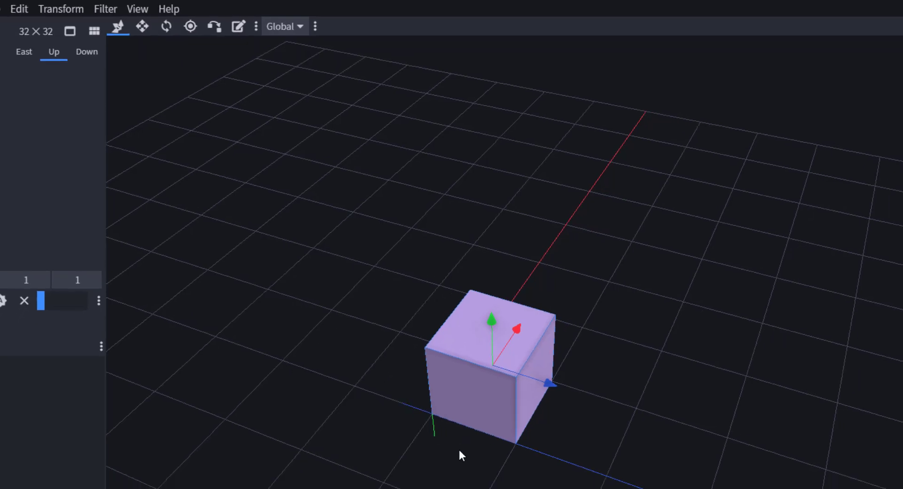
left_click_drag(476, 402, 432, 397)
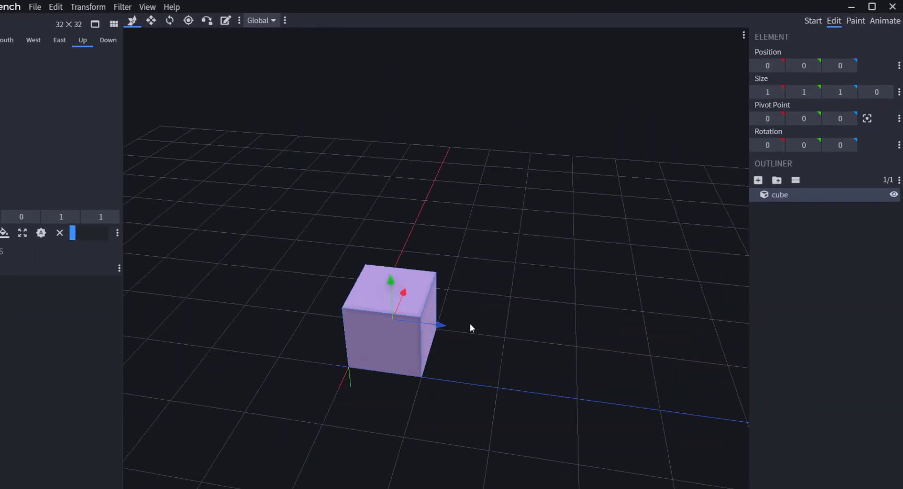
left_click(151, 20)
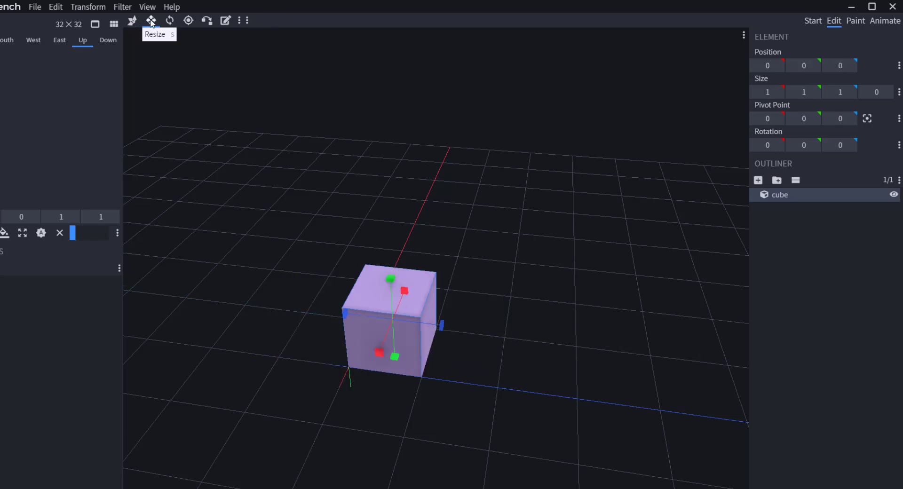
left_click_drag(439, 321, 432, 341)
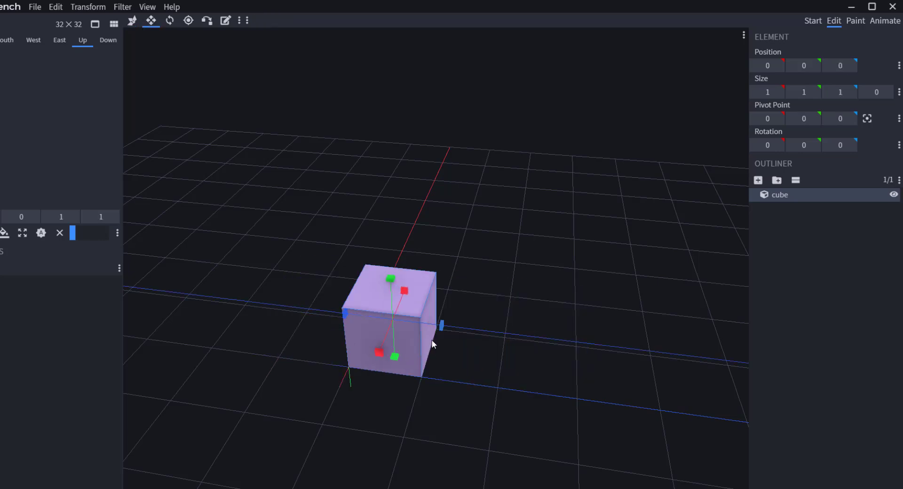
left_click(133, 21)
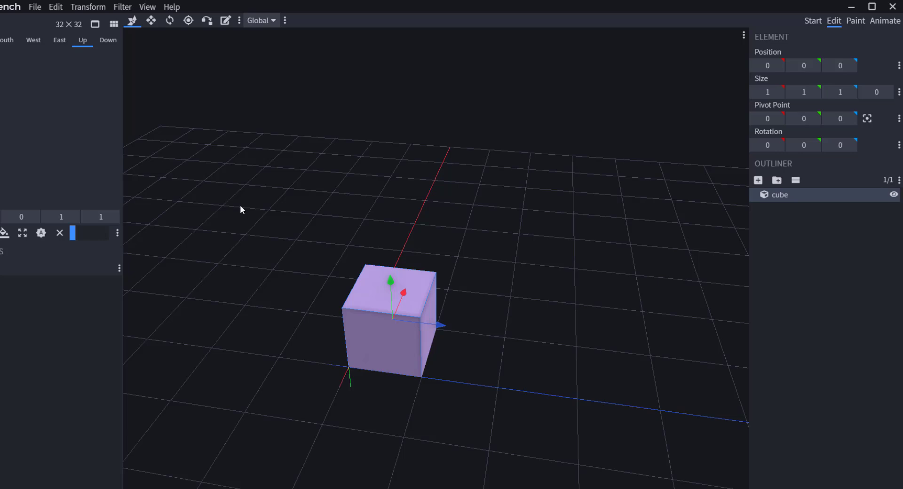
key("s")
left_click_drag(444, 328, 722, 370)
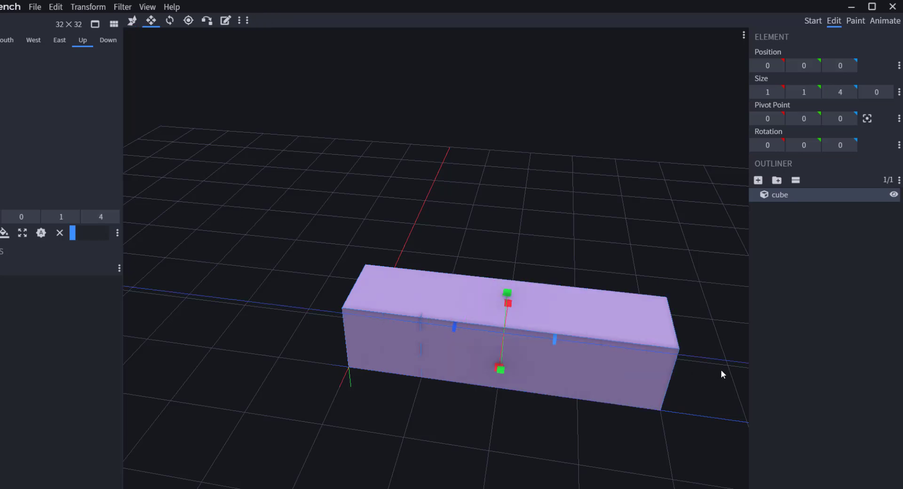
mouse_move(611, 362)
left_mouse_down()
mouse_move(427, 359)
mouse_move(754, 380)
mouse_move(596, 375)
mouse_move(612, 372)
left_mouse_up()
Shorten the cube's Z size from 4 to 3, giving a 6 × 1 × 3 slab
key("v")
scroll(521, 359, "down", 3)
left_click_drag(580, 398, 475, 245)
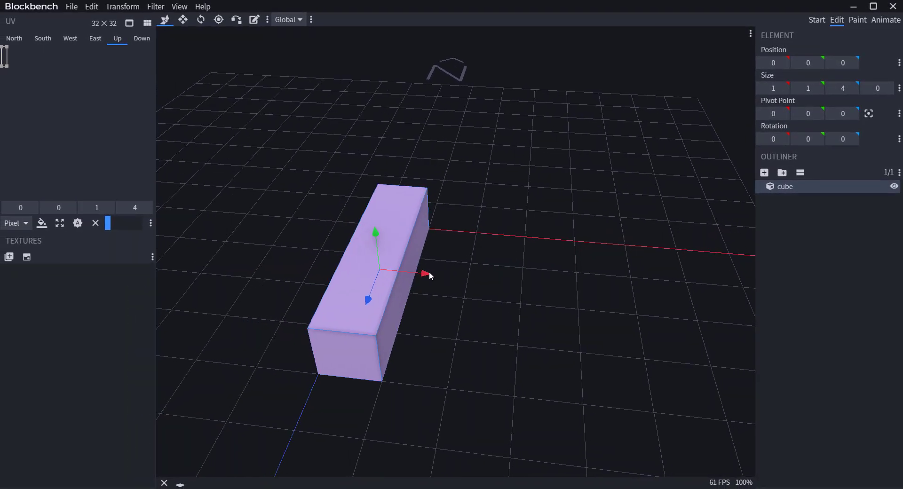
key("s")
key("v")
key("s")
left_click_drag(427, 230, 470, 245)
key("v")
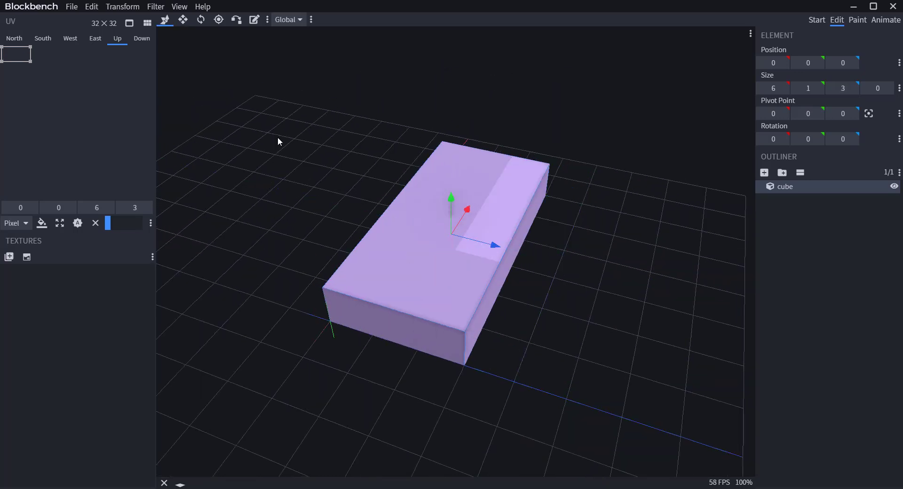
left_click_drag(278, 138, 233, 119)
left_click(205, 23)
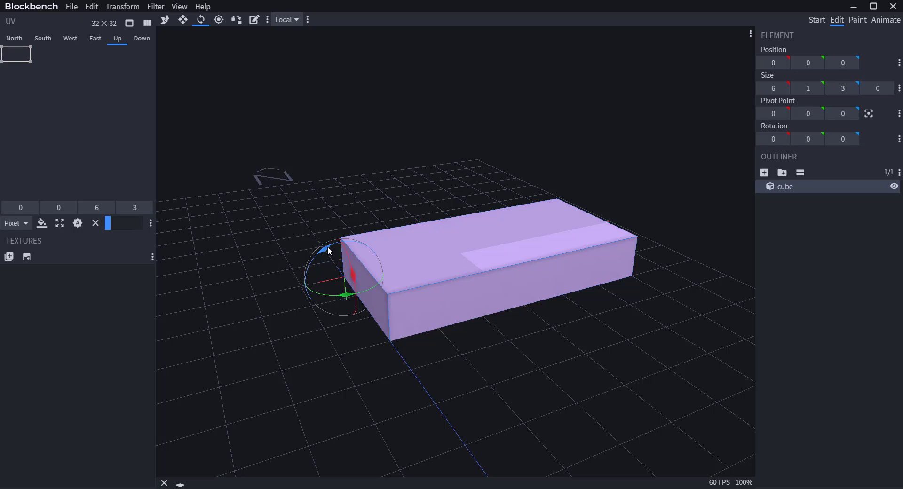
Try swinging the cube upright around Z, then undo back to the flat pose
scroll(329, 251, "down", 3)
left_click_drag(359, 247, 434, 315)
key("ctrl+z")
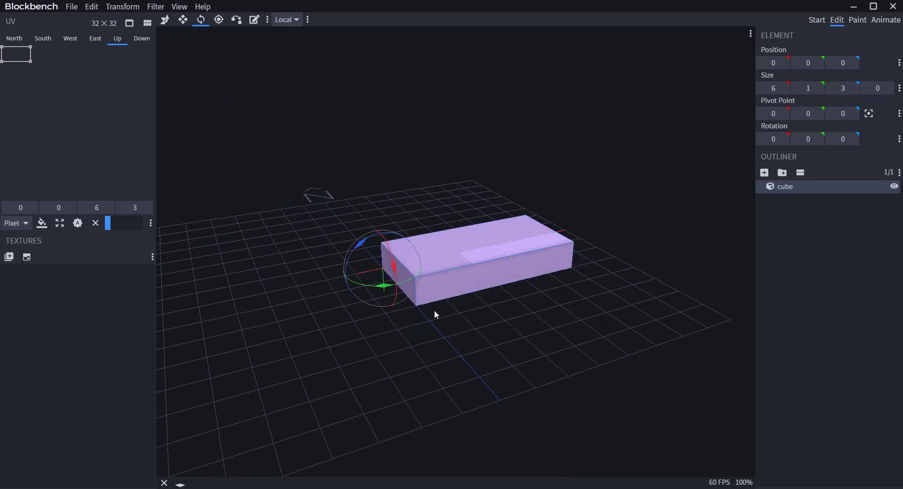
left_click_drag(383, 369, 513, 389)
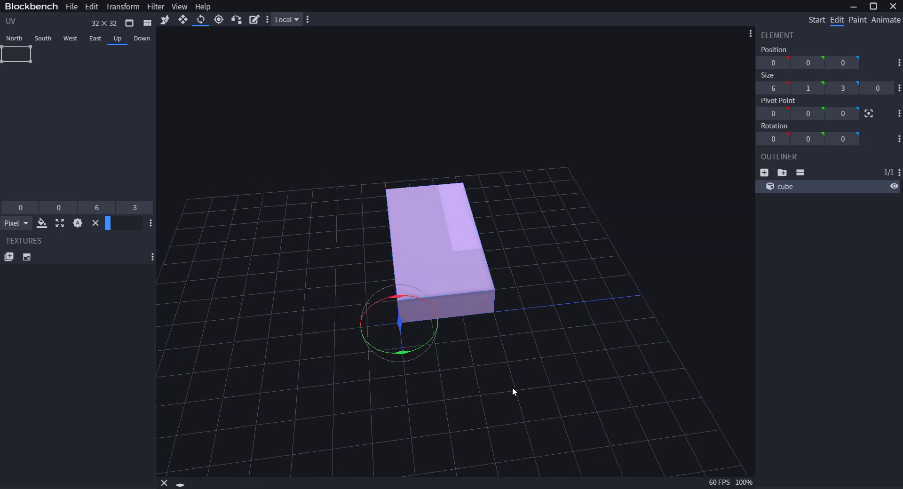
Move the cube's pivot point to 0, 0, 3 at its far end, with rotation left at zero
key("p")
left_click_drag(444, 321, 523, 317)
left_click_drag(493, 286, 495, 256)
key("r")
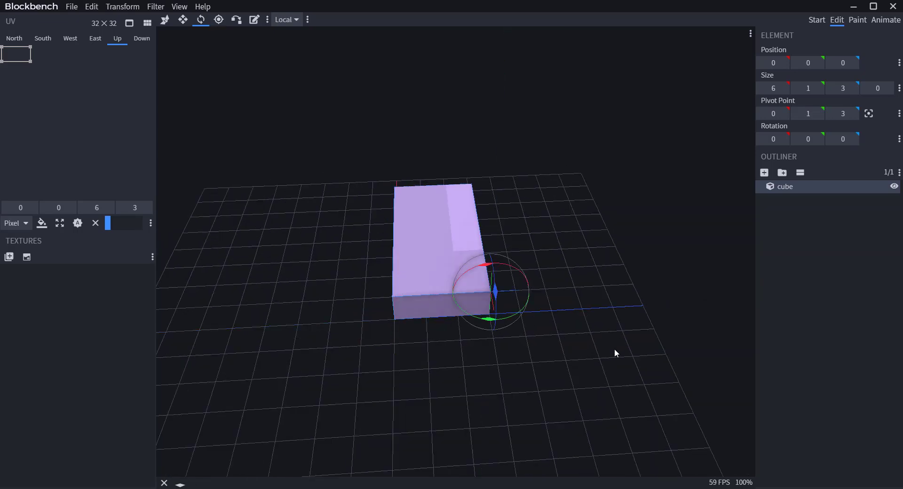
left_click_drag(615, 348, 461, 325)
key("ctrl+z")
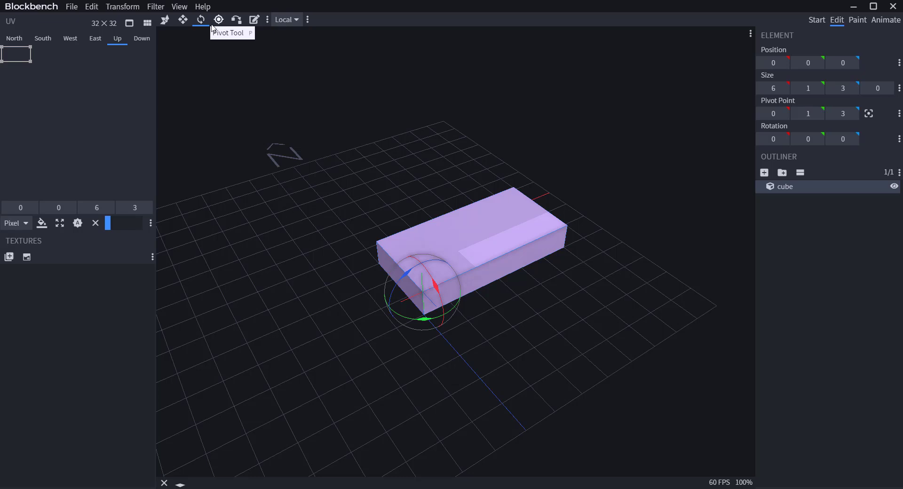
key("p")
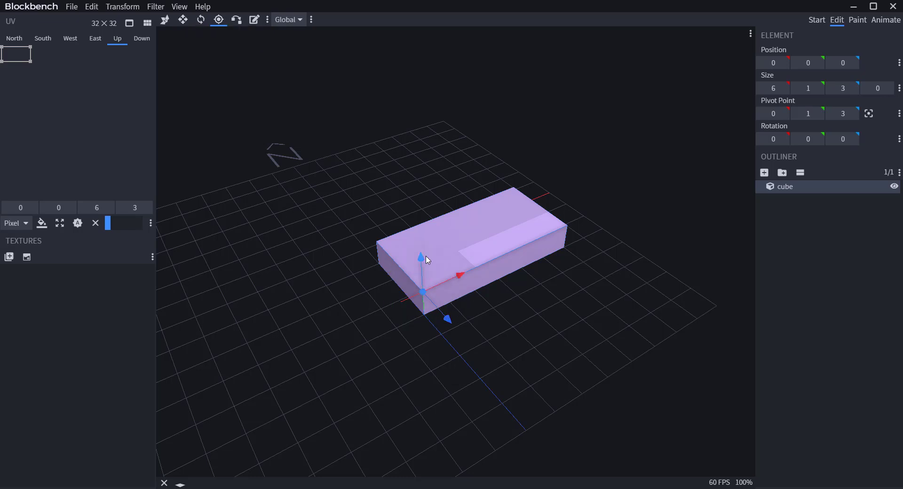
left_click_drag(423, 262, 421, 278)
key("r")
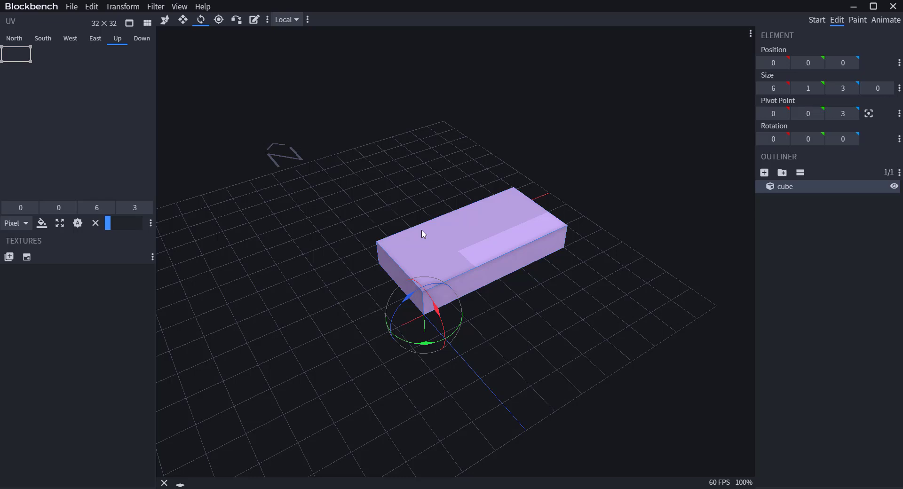
left_click(165, 19)
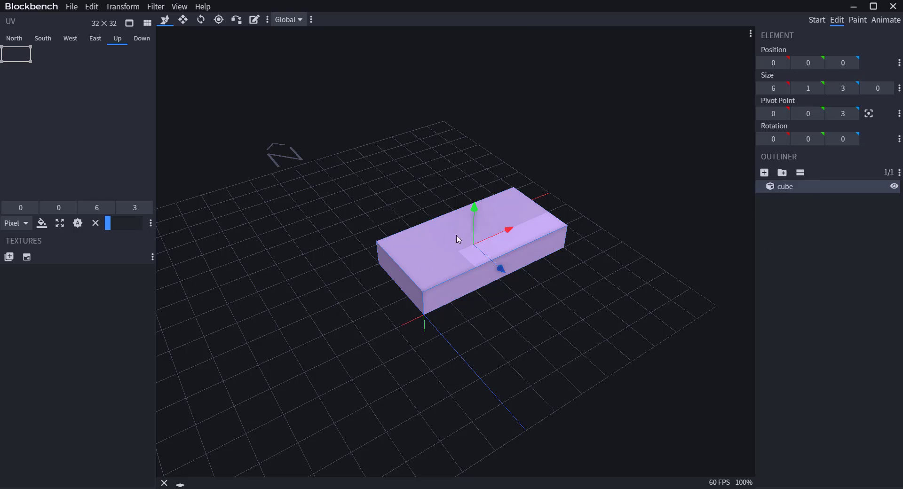
Place the copied slab at position -5, 3, 0 beside the original
left_click_drag(524, 234, 326, 198)
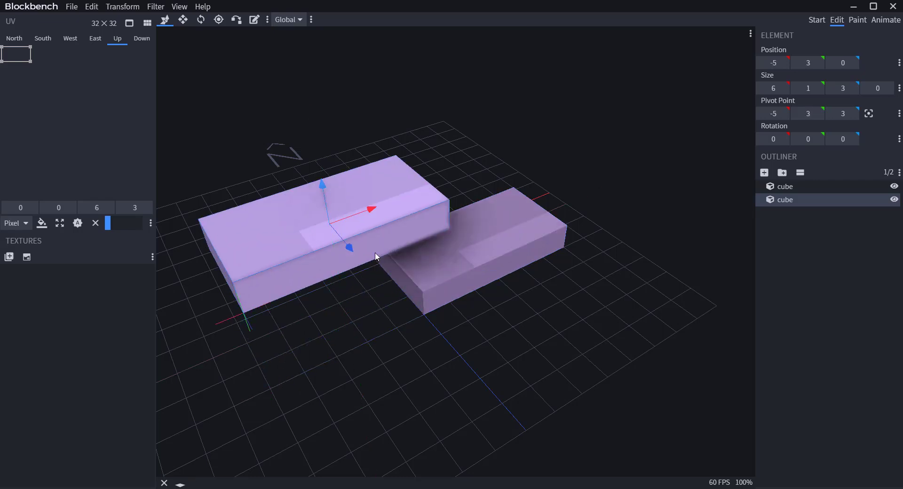
left_click_drag(374, 252, 518, 354)
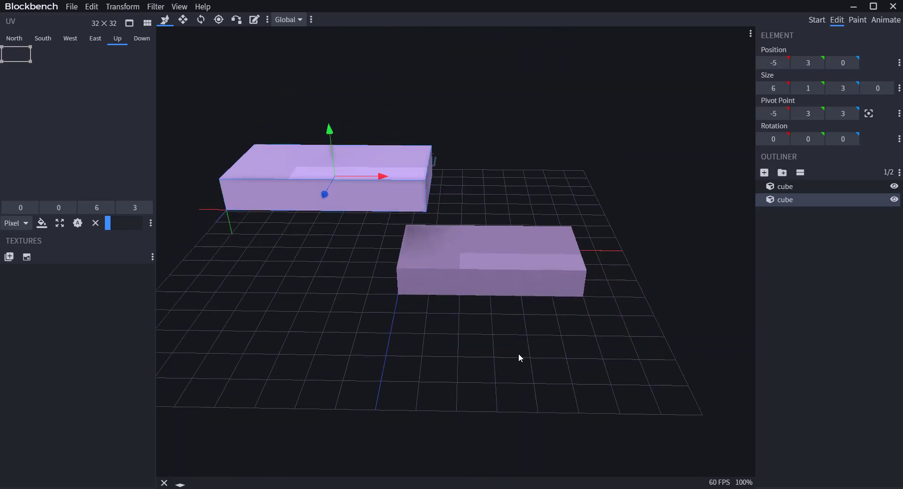
left_click_drag(480, 304, 338, 184)
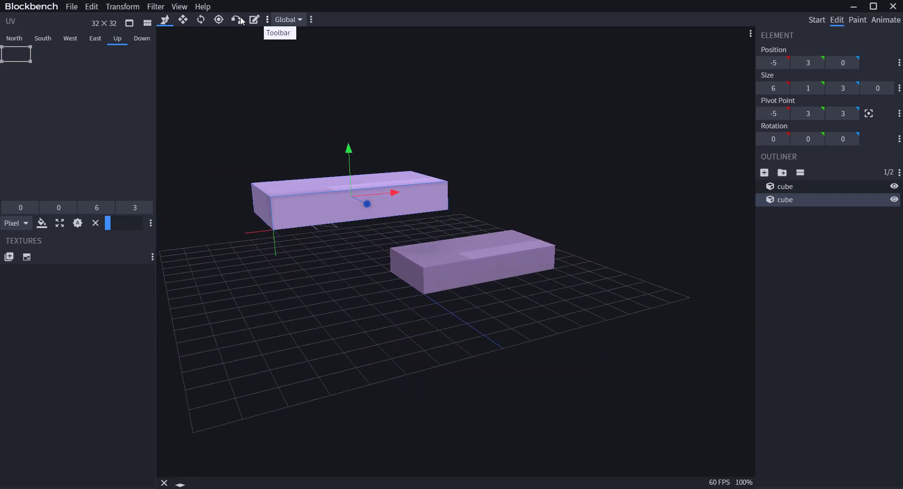
Try the rotate, resize and move tools and rotation-space choice, then open Customize Toolbar
left_click(201, 19)
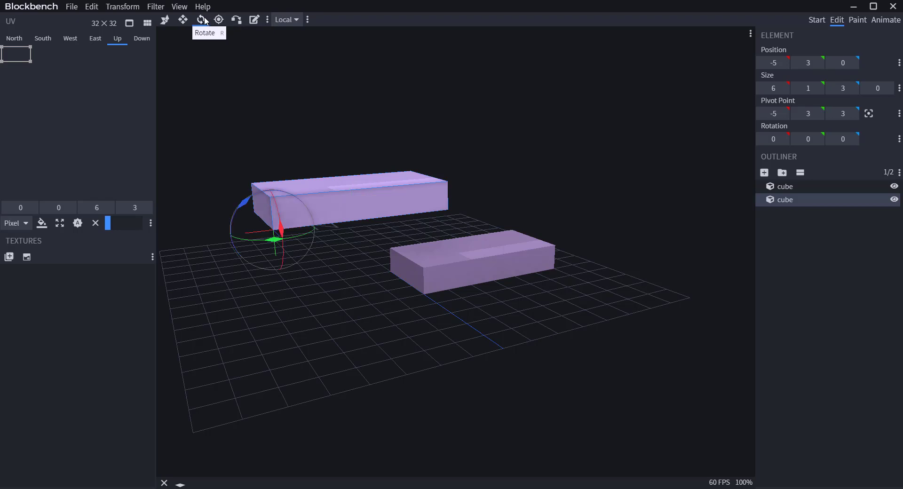
left_click(282, 20)
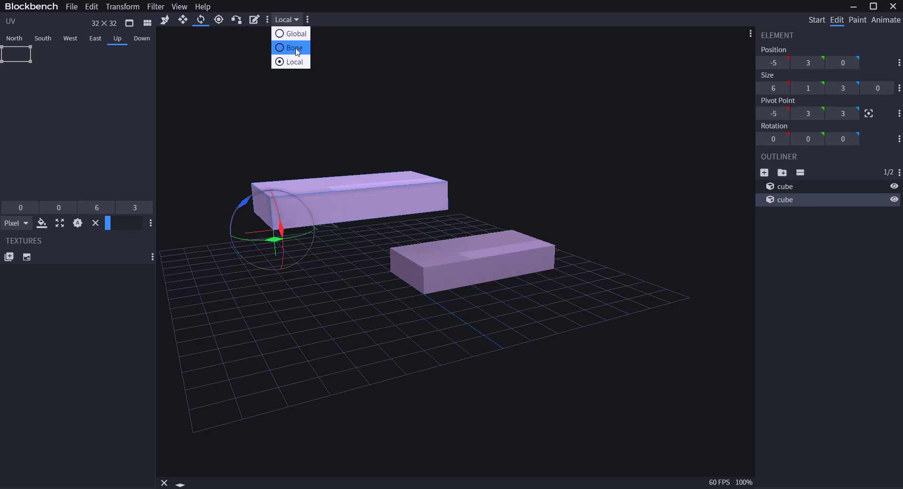
left_click(183, 19)
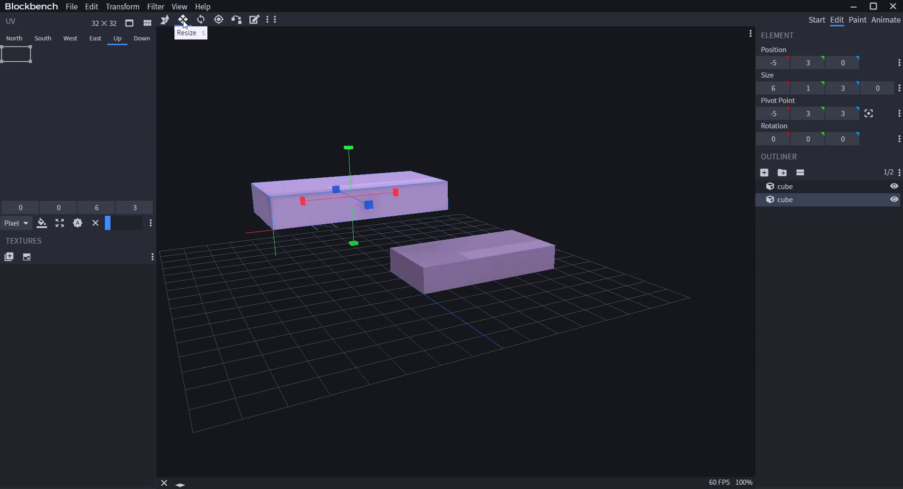
left_click(165, 19)
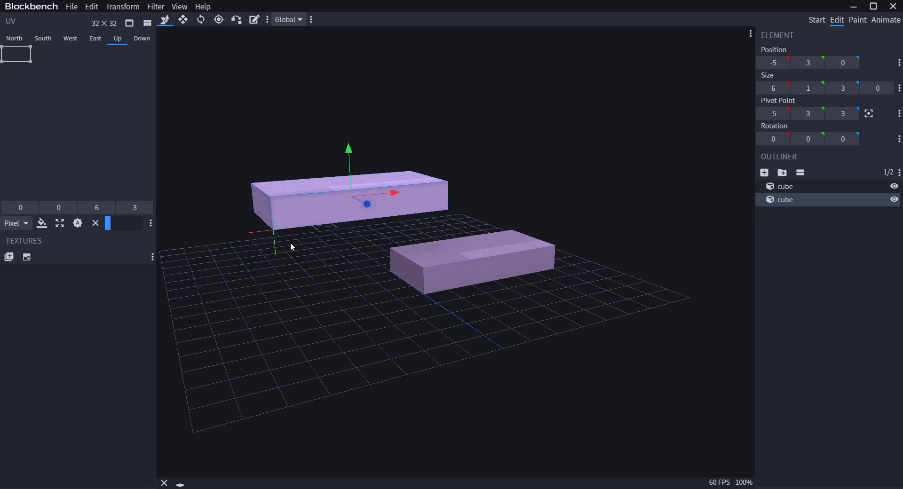
left_click(311, 20)
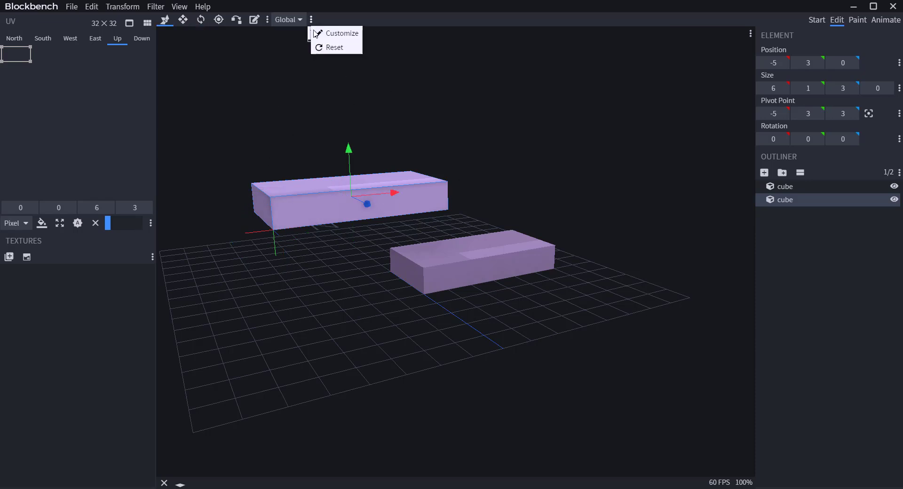
left_click(350, 31)
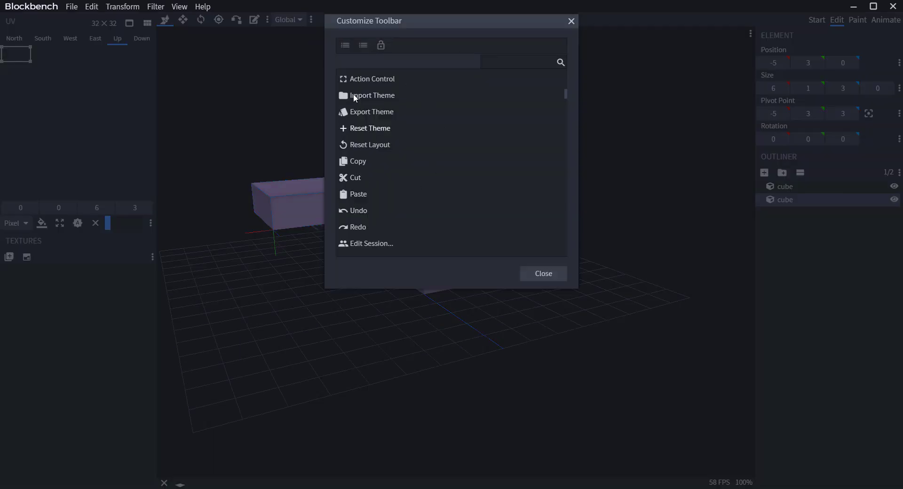
Close Customize Toolbar and open Settings through the action search
left_click(571, 21)
scroll(484, 174, "up", 3)
scroll(485, 176, "down", 3)
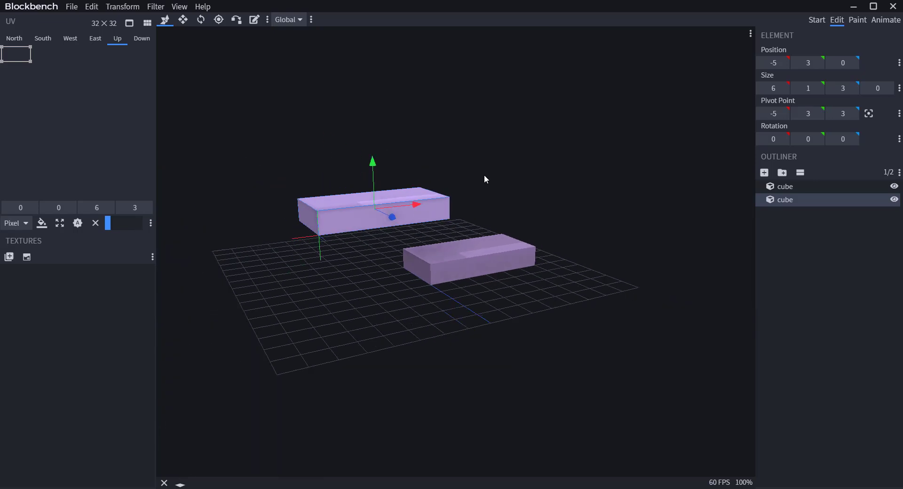
key("ctrl+space")
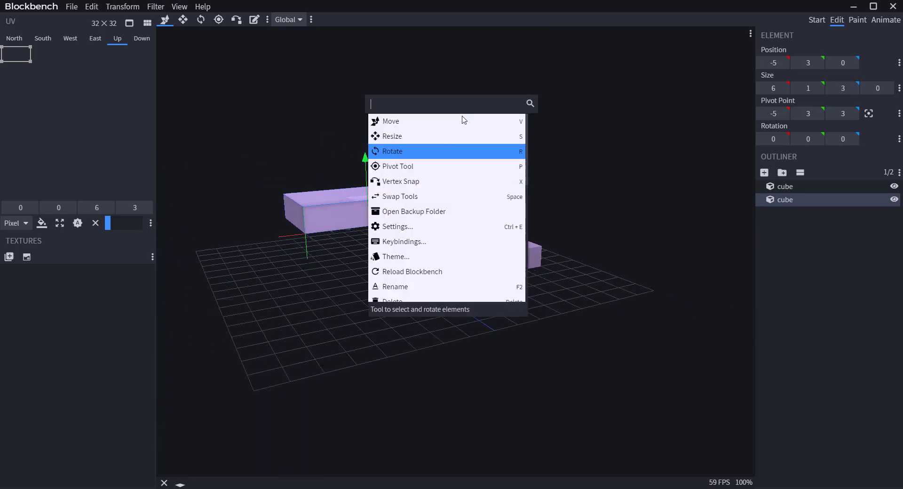
scroll(463, 150, "down", 6)
scroll(464, 169, "up", 6)
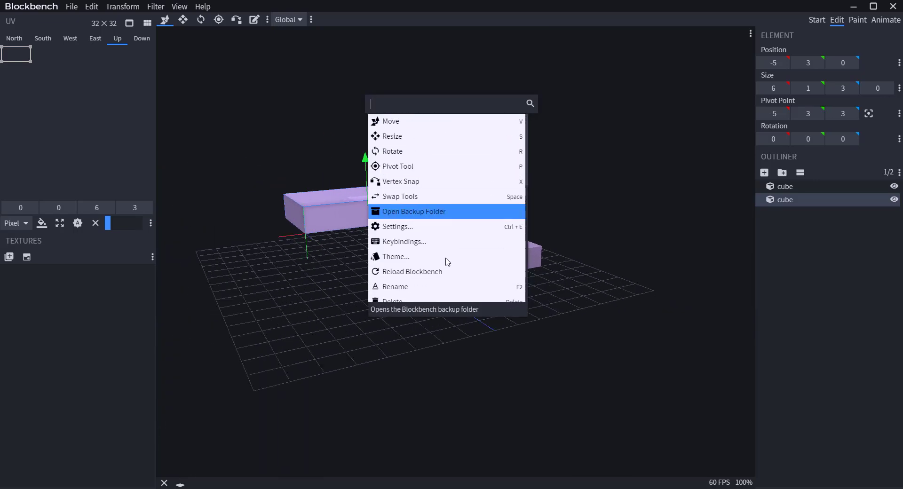
left_click(406, 228)
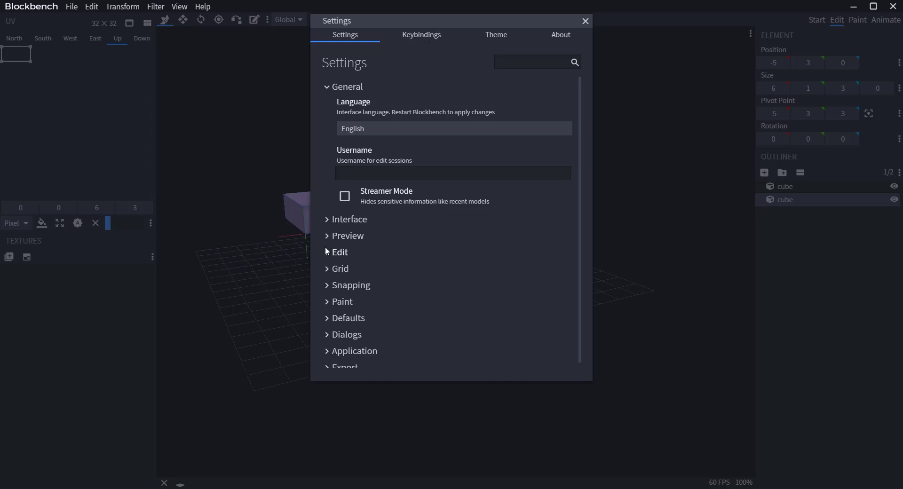
Turn off Block Grid under Grid preferences, browse the settings tabs, and close Settings
left_click(330, 289)
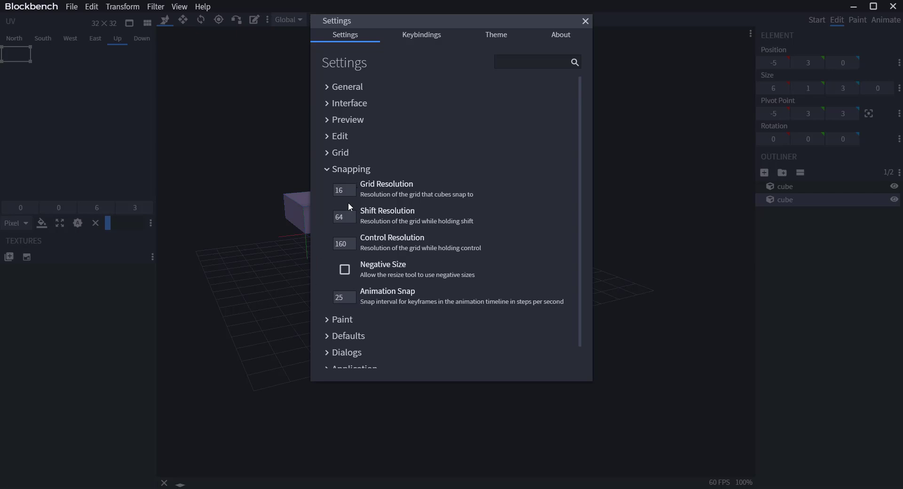
left_click(332, 169)
left_click(326, 154)
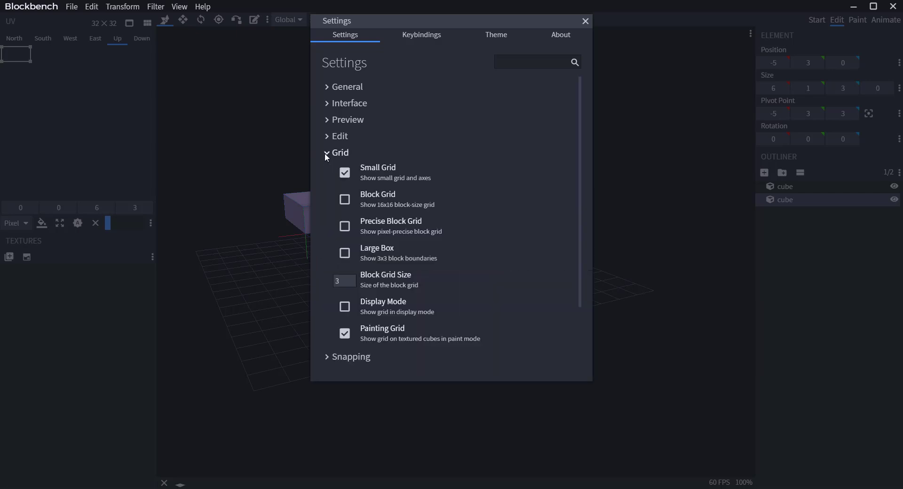
left_click(347, 201)
left_click(505, 35)
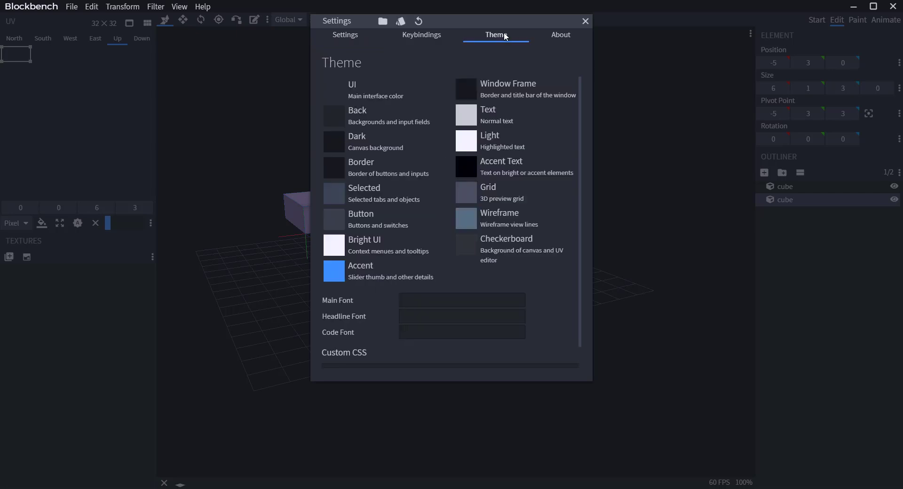
left_click(446, 38)
left_click(541, 37)
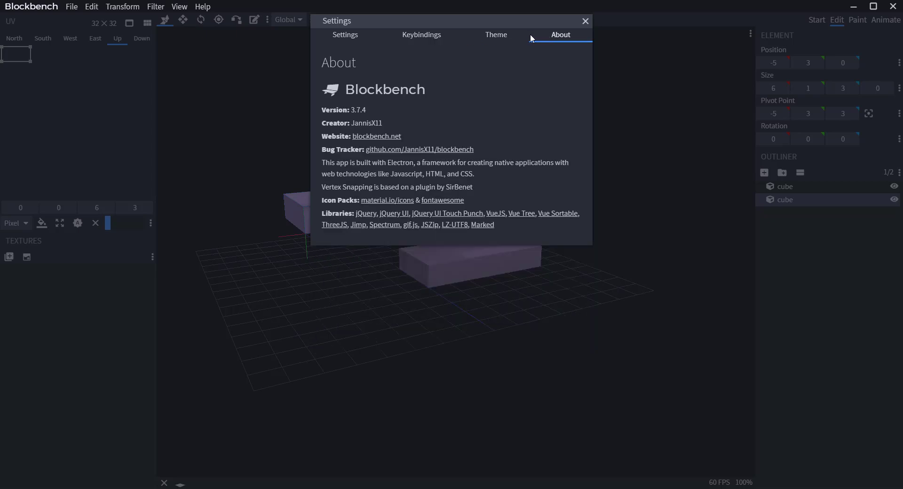
left_click(493, 37)
left_click(346, 35)
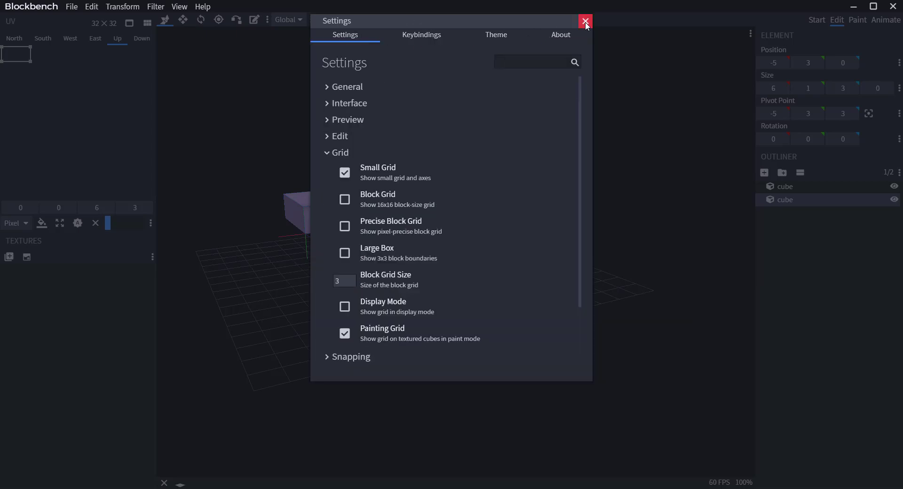
left_click(585, 21)
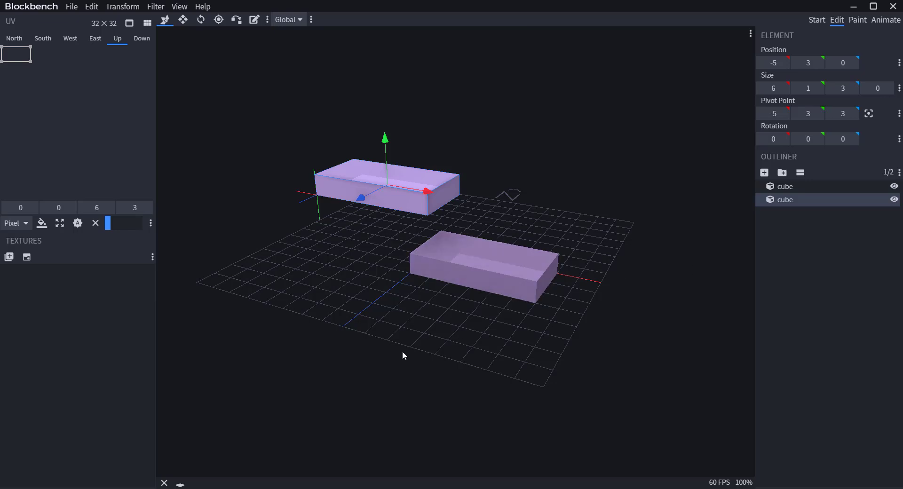
Duplicate the raised slab, lift the copy to Y 5 and shrink it to a 1×1×1 cube
left_click_drag(404, 357, 286, 344)
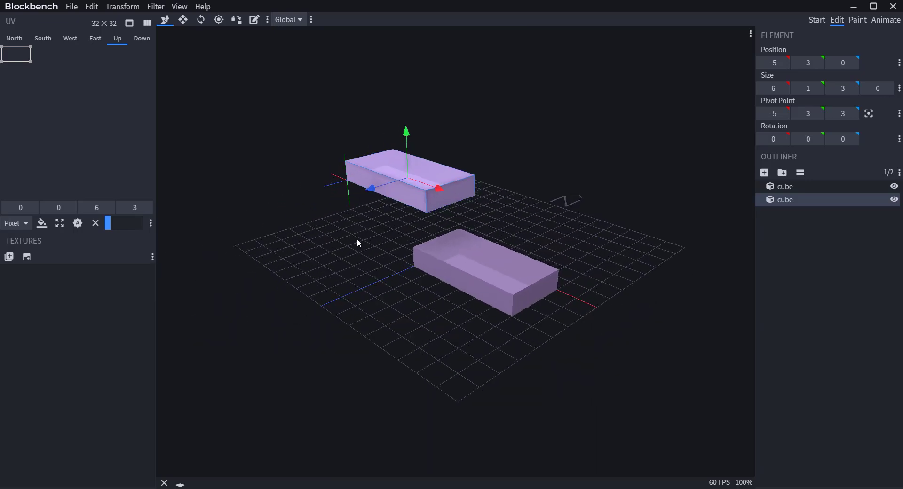
left_click_drag(357, 238, 376, 195)
key("s")
left_click(165, 19)
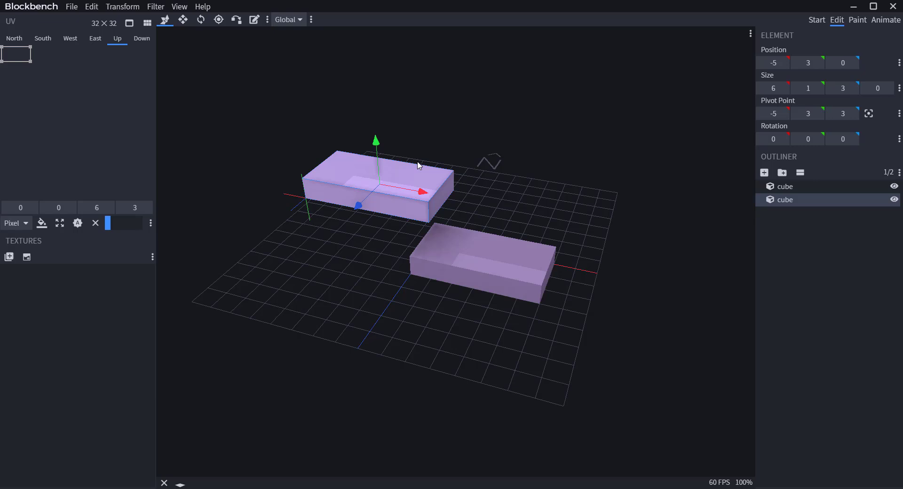
key("ctrl+d")
left_click_drag(377, 142, 373, 100)
key("s")
left_click_drag(426, 155, 574, 142)
key("v")
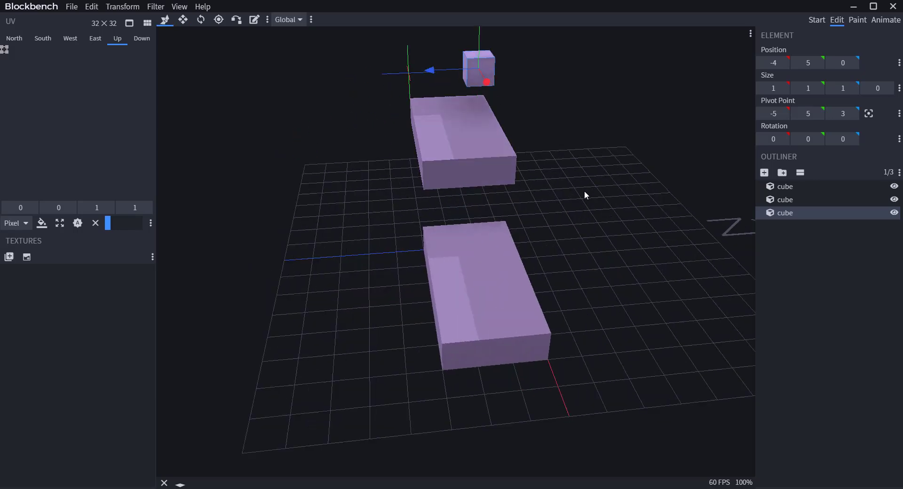
Deepen the middle and bottom slabs to 4 units along Z
left_click_drag(584, 191, 533, 92)
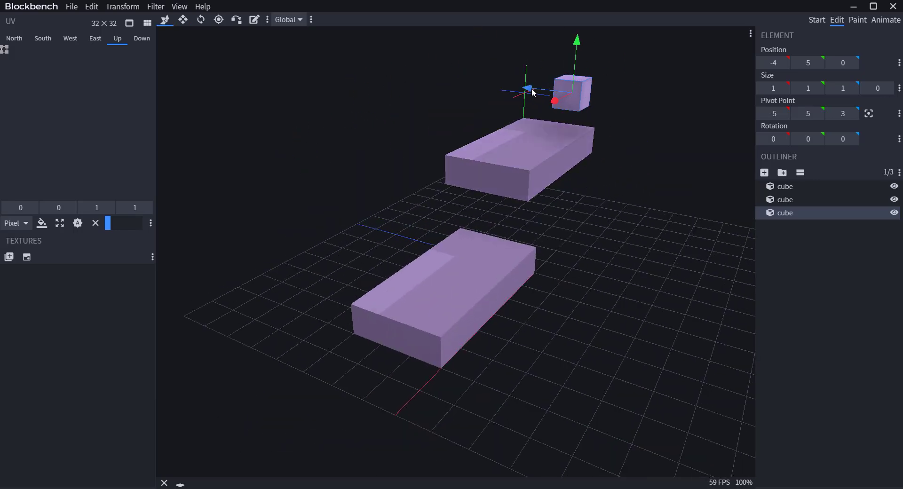
left_click_drag(627, 232, 522, 161)
left_click(523, 161)
left_click_drag(609, 202, 577, 201)
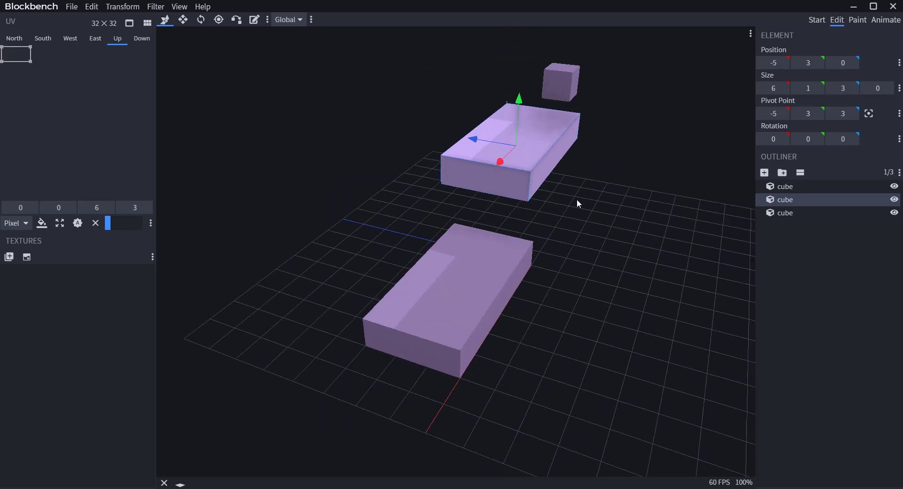
key("s")
left_click_drag(561, 159, 595, 163)
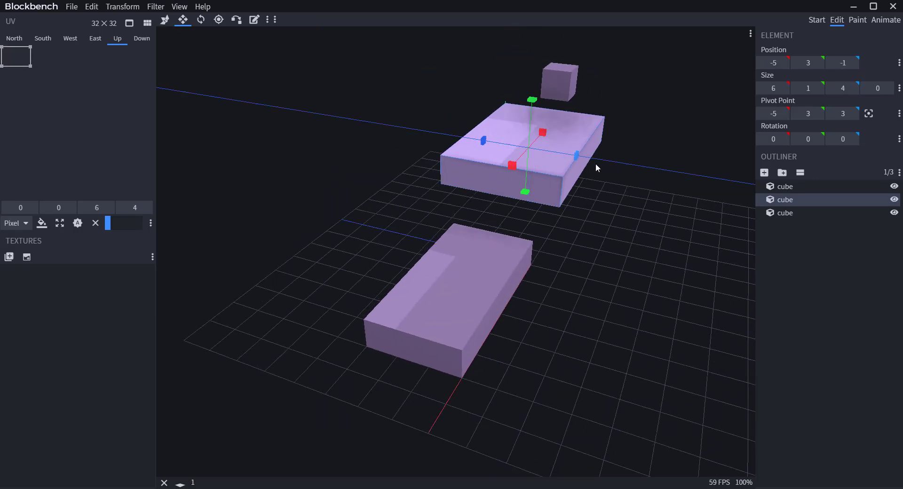
left_click(490, 303)
left_click_drag(498, 300, 624, 225)
key("v")
left_click_drag(265, 330, 354, 256)
key("s")
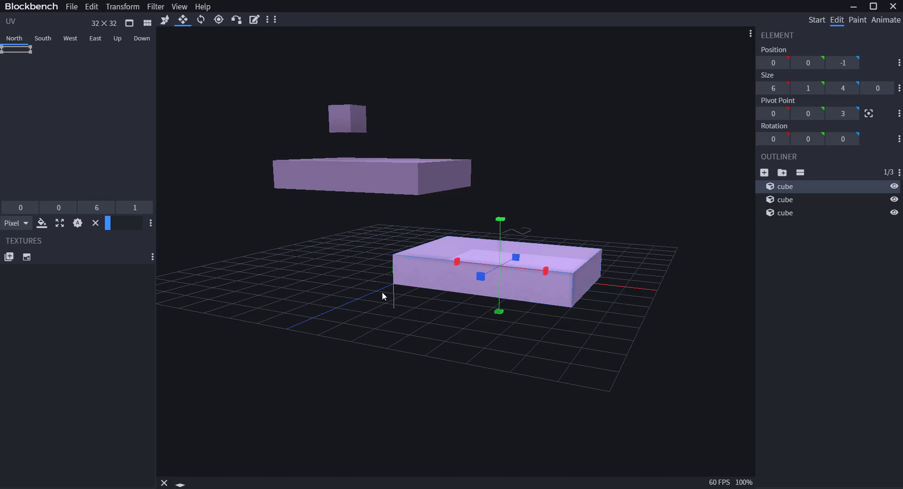
key("v")
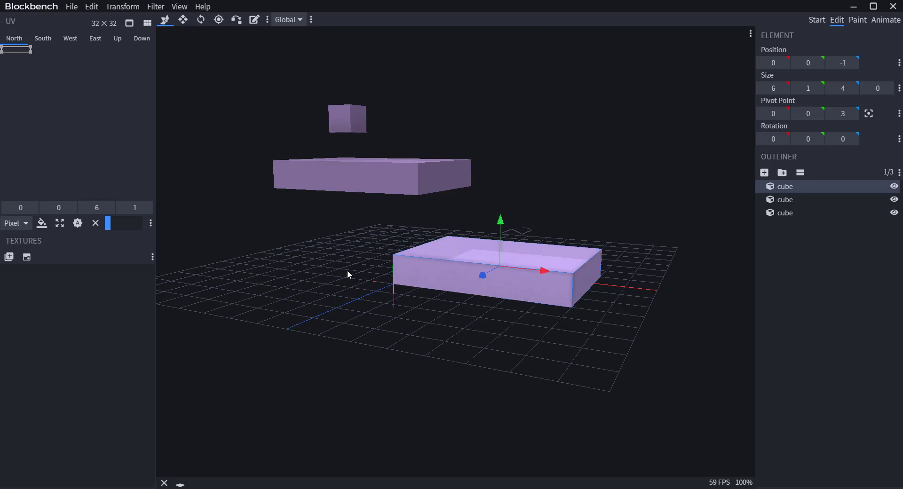
left_click(403, 178)
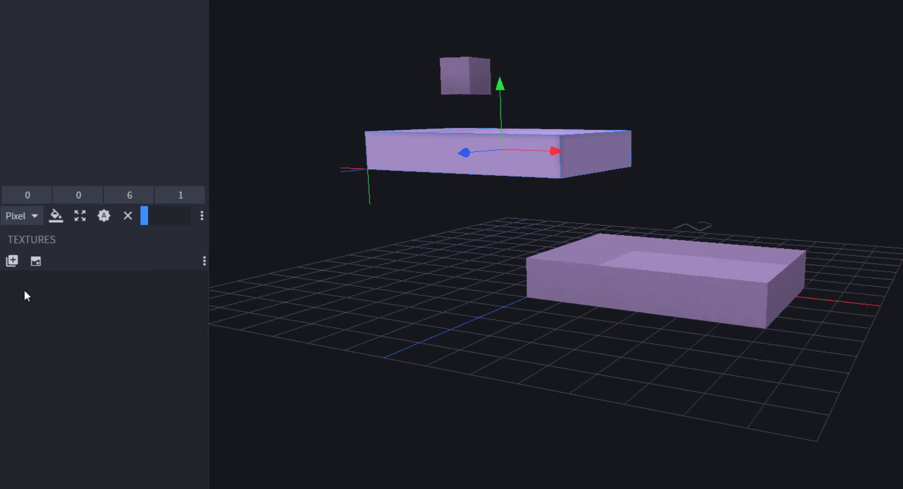
Create a 32 × 32 texture named texture1
left_click(36, 262)
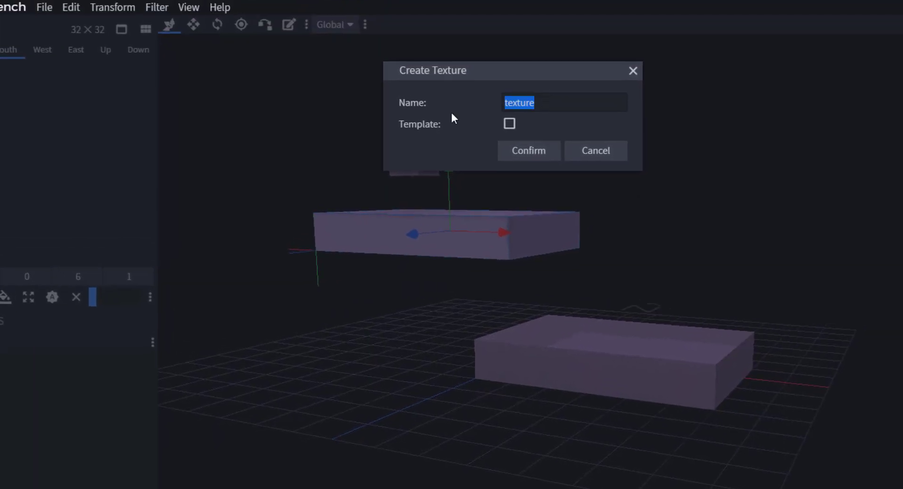
key("End")
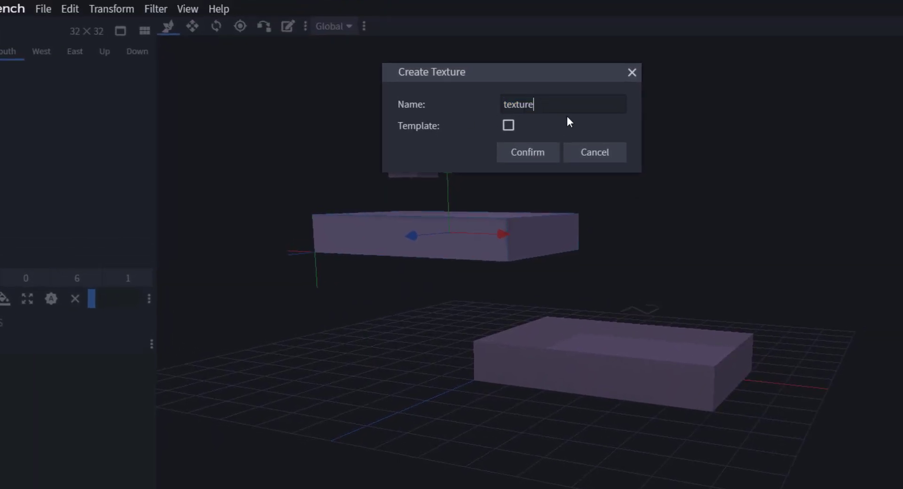
type("1")
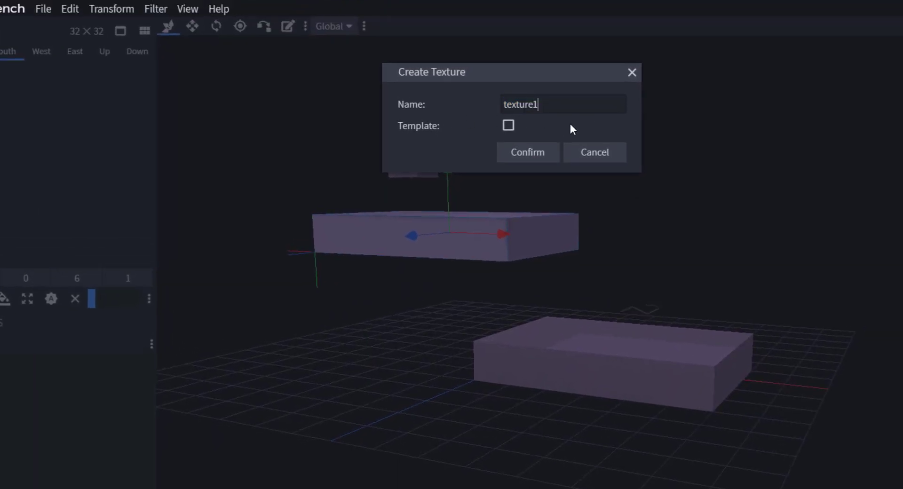
left_click(527, 155)
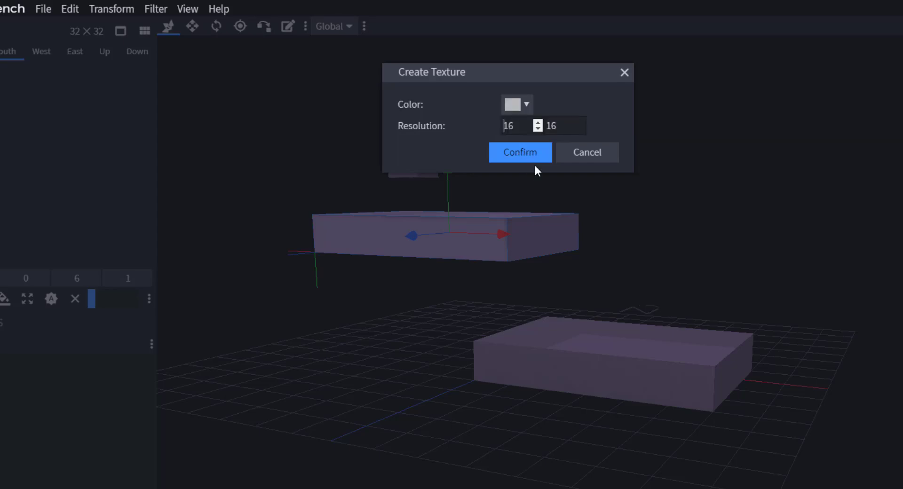
key("End")
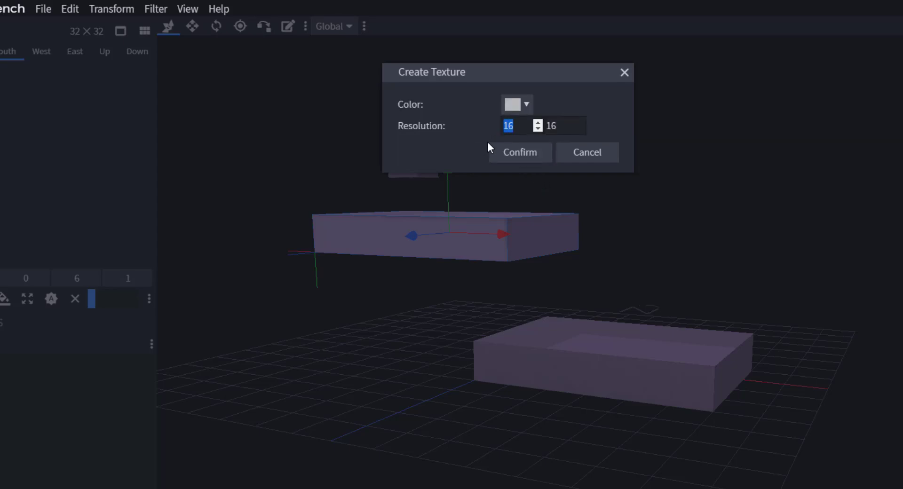
type("32")
key("Tab")
type("32")
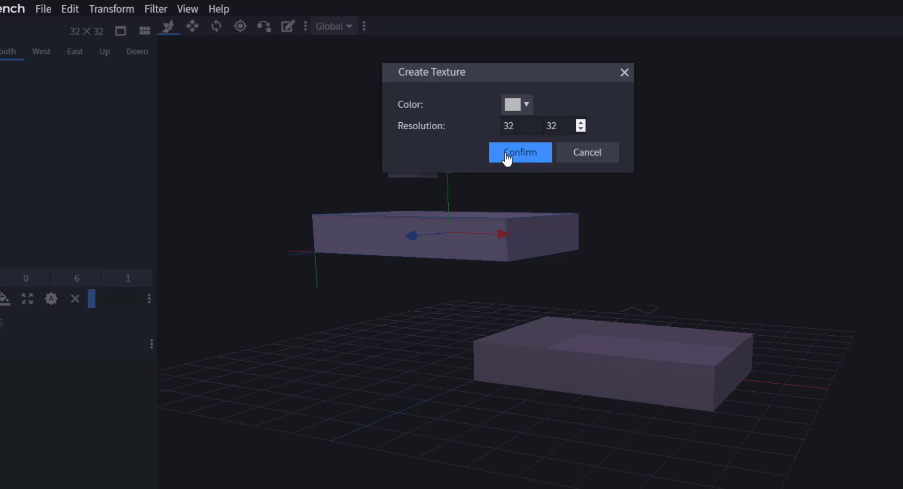
left_click(524, 161)
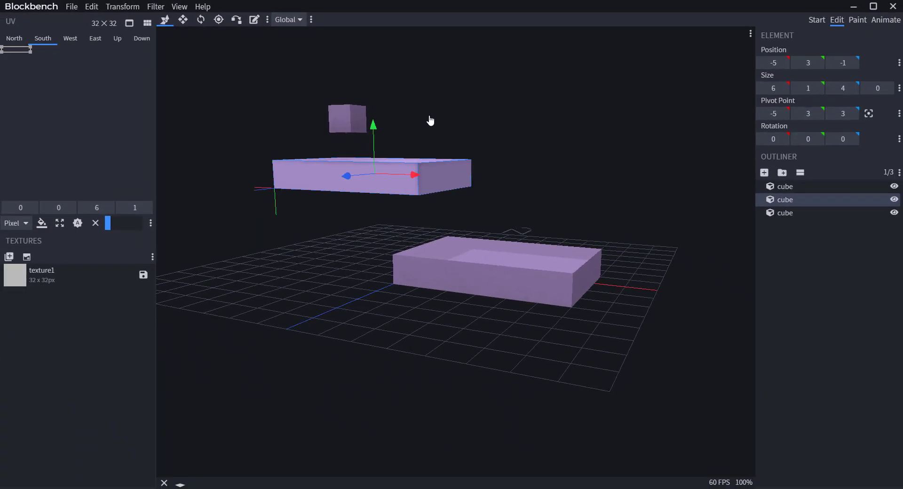
Apply texture1 to the raised slab's faces
left_click_drag(14, 290, 386, 180)
left_click_drag(588, 189, 357, 233)
left_click_drag(15, 276, 596, 187)
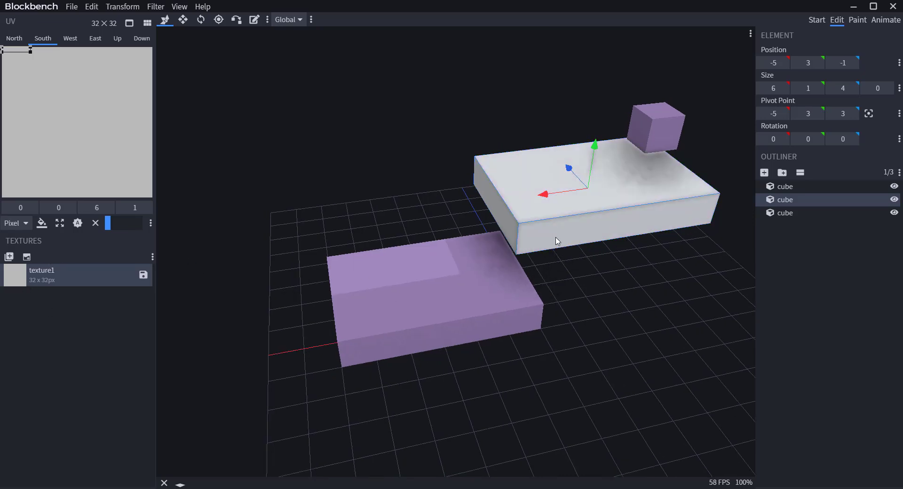
left_click_drag(557, 241, 476, 152)
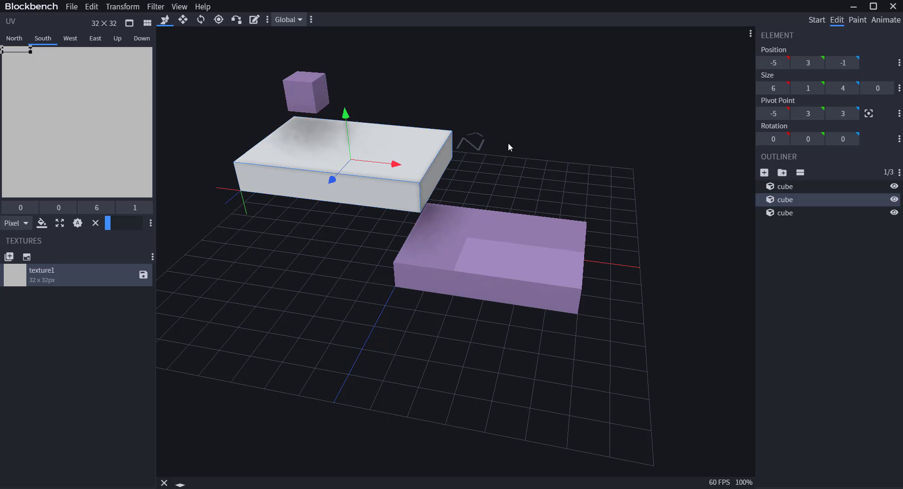
left_click_drag(466, 212, 232, 320)
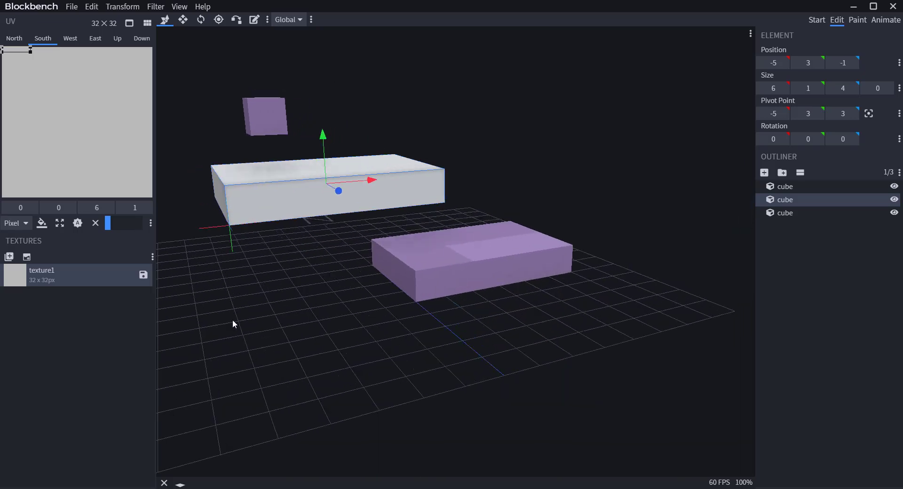
left_click_drag(28, 275, 310, 203)
Stretch the slab's top-face UV to span 0, 0 to 25, 14
mouse_move(359, 263)
left_mouse_down()
mouse_move(312, 359)
mouse_move(346, 254)
left_mouse_up()
left_click(385, 171)
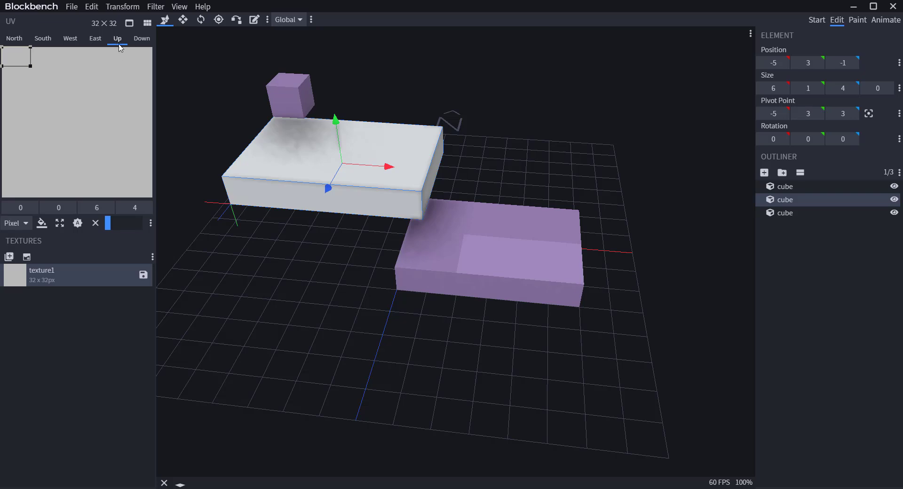
left_click_drag(30, 66, 120, 112)
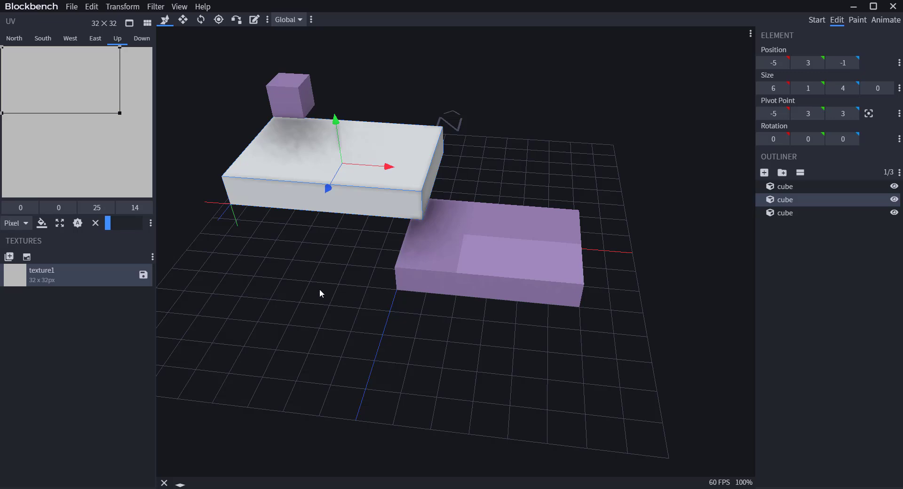
In Paint mode, show the colour picker and palette and draw an orange rectangle on the top face
left_click(858, 21)
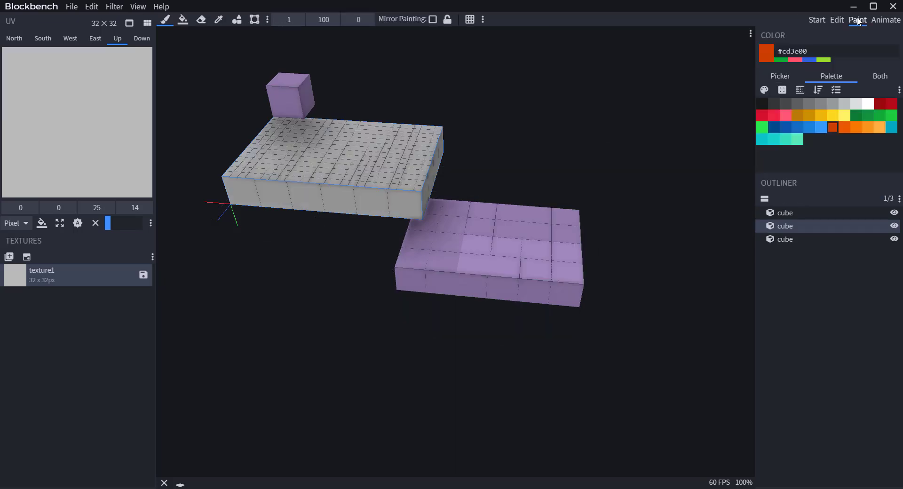
left_click(785, 77)
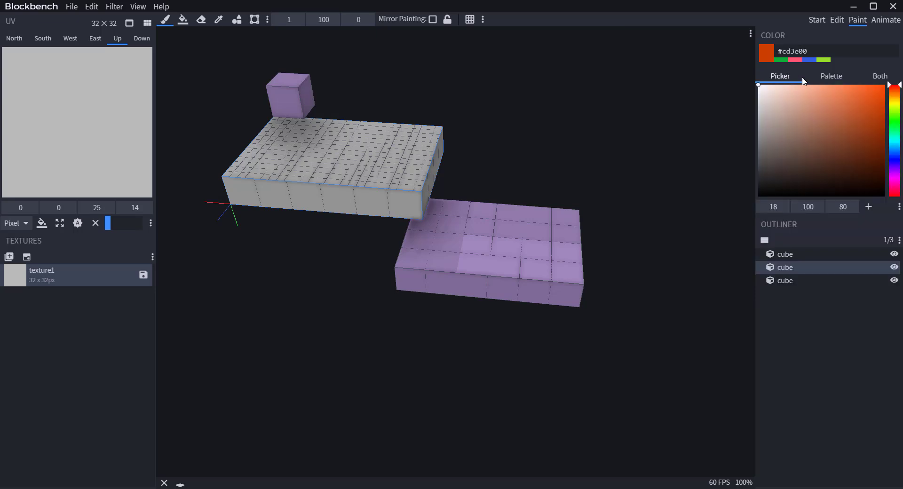
left_click(831, 76)
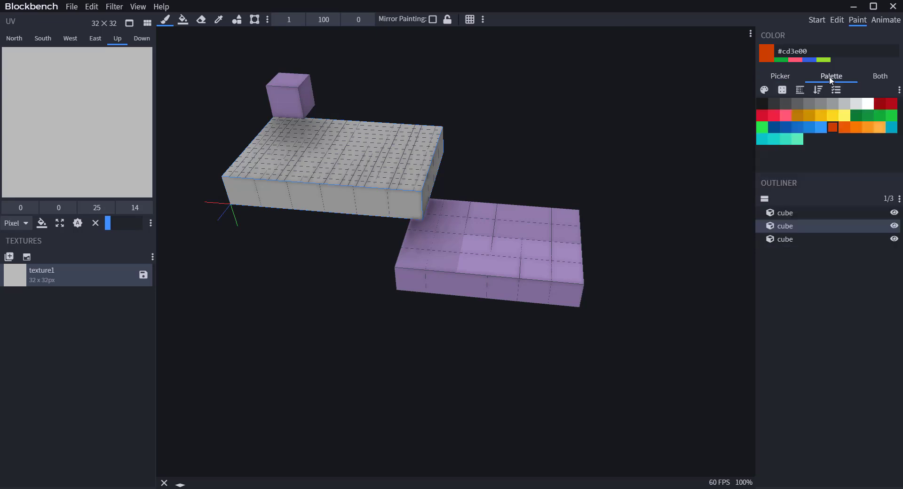
left_click(882, 77)
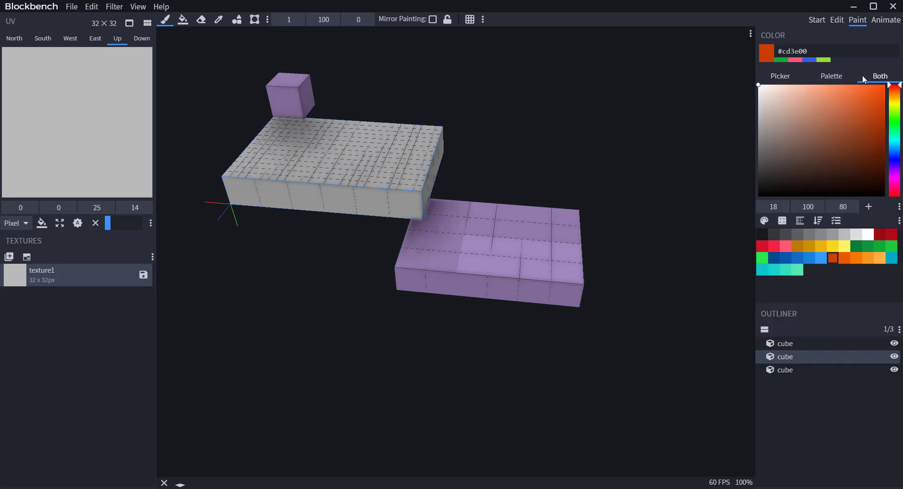
left_click(185, 24)
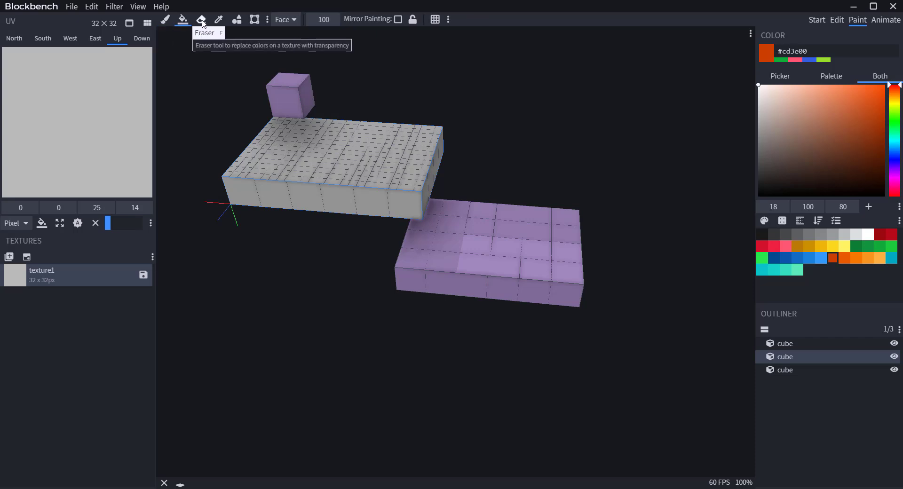
left_click(202, 22)
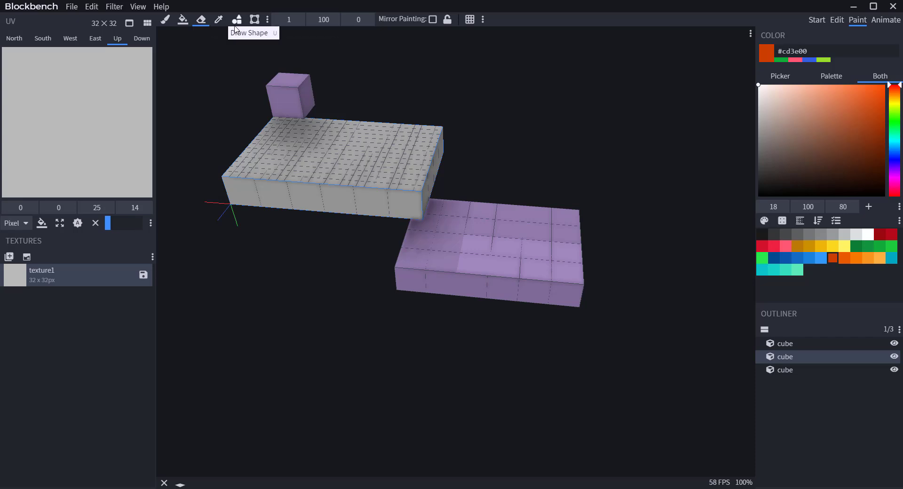
left_click(236, 25)
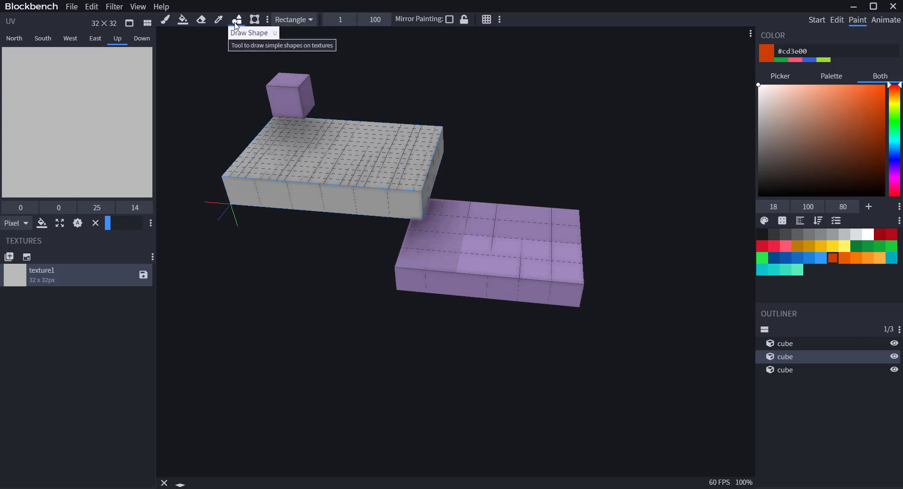
mouse_move(512, 85)
left_mouse_down()
mouse_move(400, 149)
mouse_move(480, 94)
mouse_move(514, 146)
left_mouse_up()
scroll(416, 129, "up", 3)
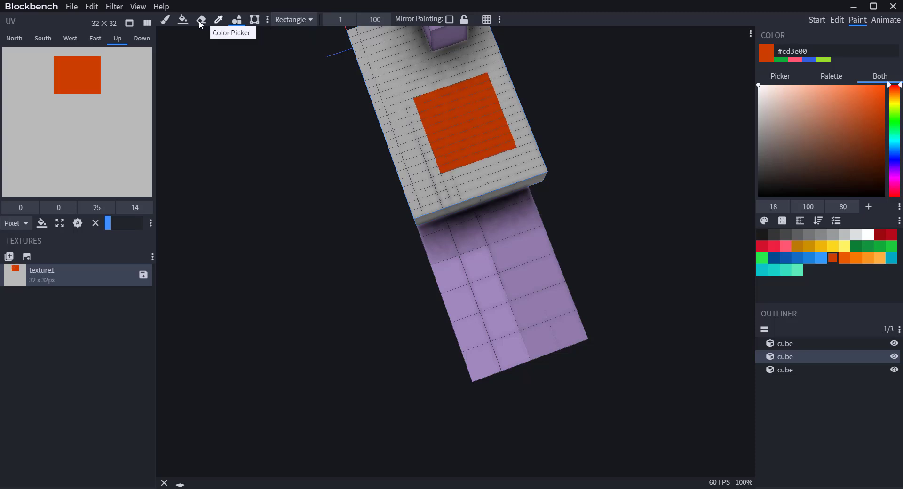
Brush green and orange patches over the top face, then return to Edit mode
left_click(166, 19)
mouse_move(210, 77)
left_mouse_down()
mouse_move(416, 117)
mouse_move(413, 165)
mouse_move(386, 116)
mouse_move(371, 158)
mouse_move(314, 107)
mouse_move(342, 128)
mouse_move(270, 144)
mouse_move(348, 175)
left_mouse_up()
left_click(762, 258)
left_click(845, 258)
mouse_move(411, 191)
left_mouse_down()
mouse_move(400, 185)
mouse_move(409, 187)
mouse_move(407, 132)
mouse_move(349, 188)
mouse_move(249, 146)
mouse_move(334, 111)
mouse_move(263, 146)
mouse_move(294, 146)
left_mouse_up()
mouse_move(599, 169)
left_mouse_down()
mouse_move(515, 186)
mouse_move(694, 59)
mouse_move(419, 236)
mouse_move(318, 243)
mouse_move(491, 239)
mouse_move(481, 223)
mouse_move(585, 258)
left_mouse_up()
key("1")
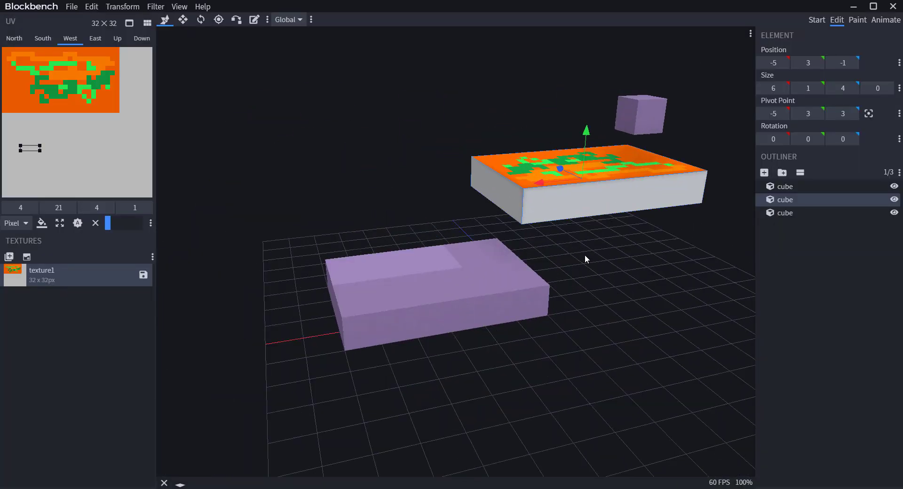
Rename the small cube DOT, upper slab PLATFORM1 and lower box PLATFORM2, then select DOT
double_click(785, 212)
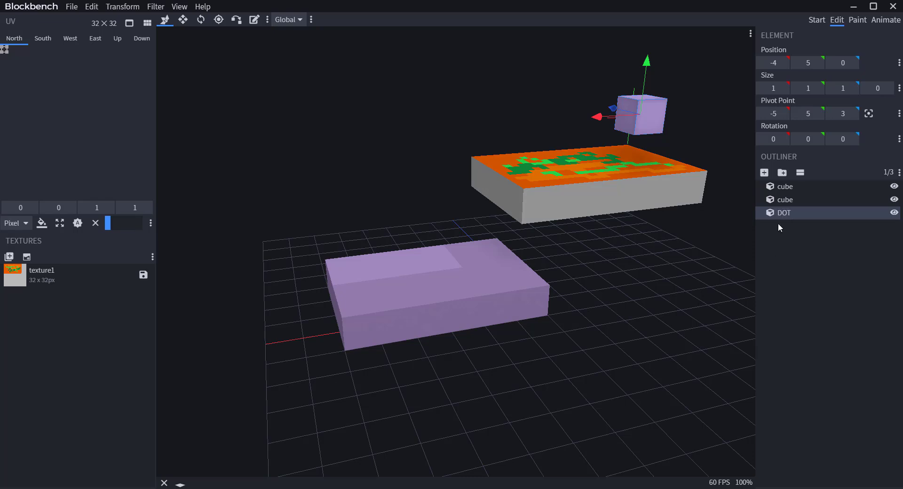
double_click(793, 200)
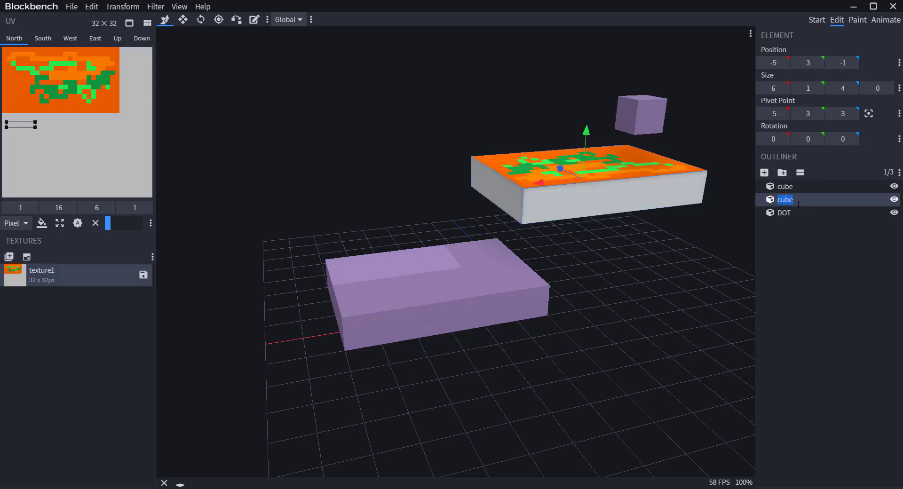
type("PLATFORM1")
double_click(803, 188)
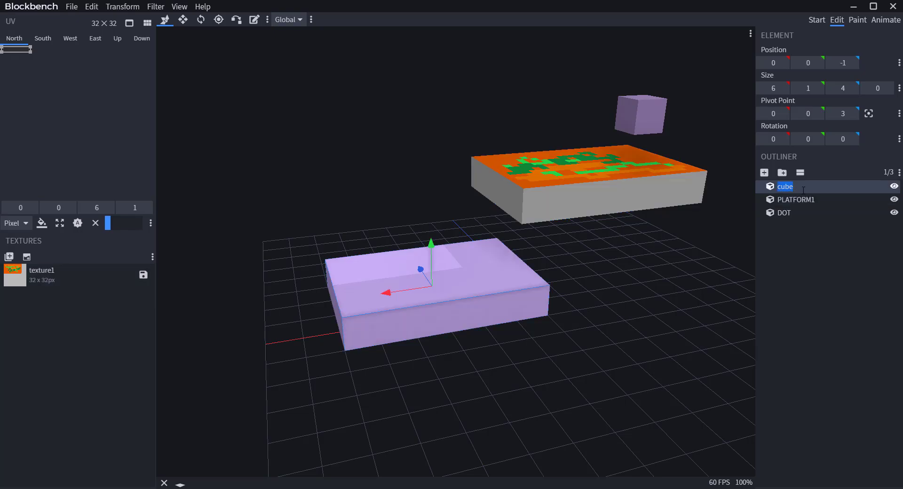
key("BackSpace")
type("PLATFORM2")
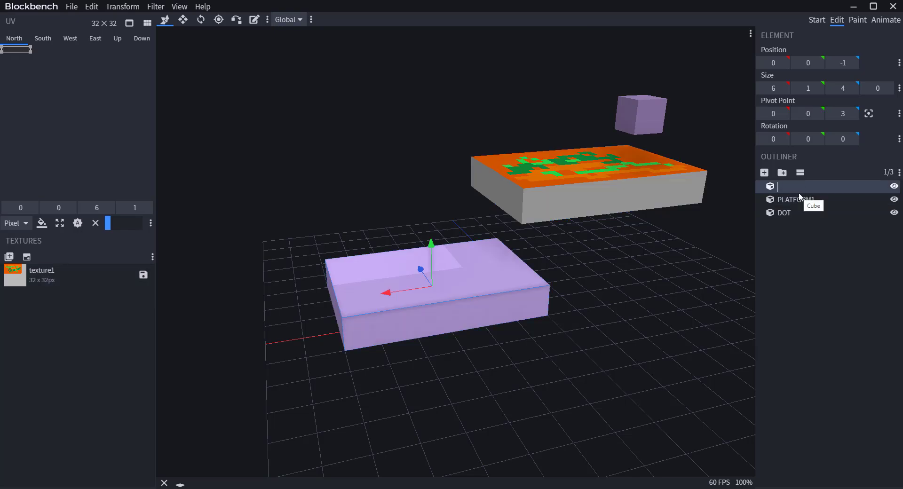
key("Return")
left_click_drag(509, 371, 606, 321)
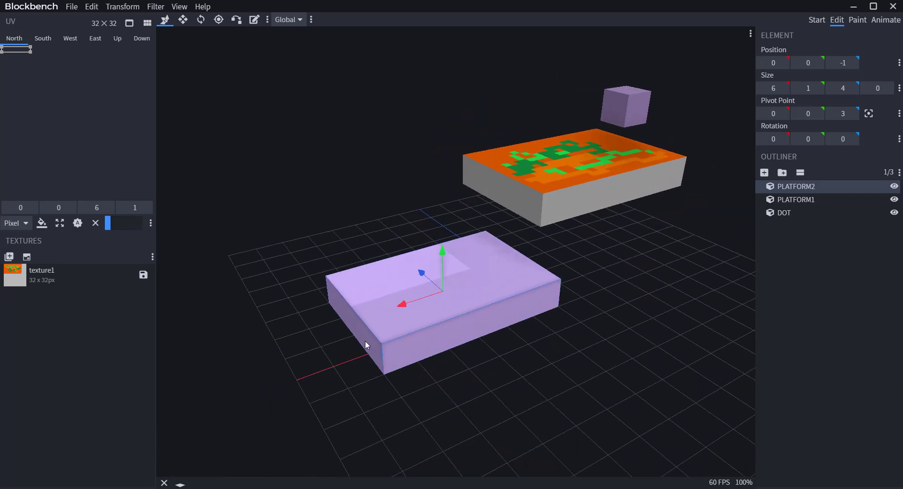
left_click_drag(482, 352, 587, 337)
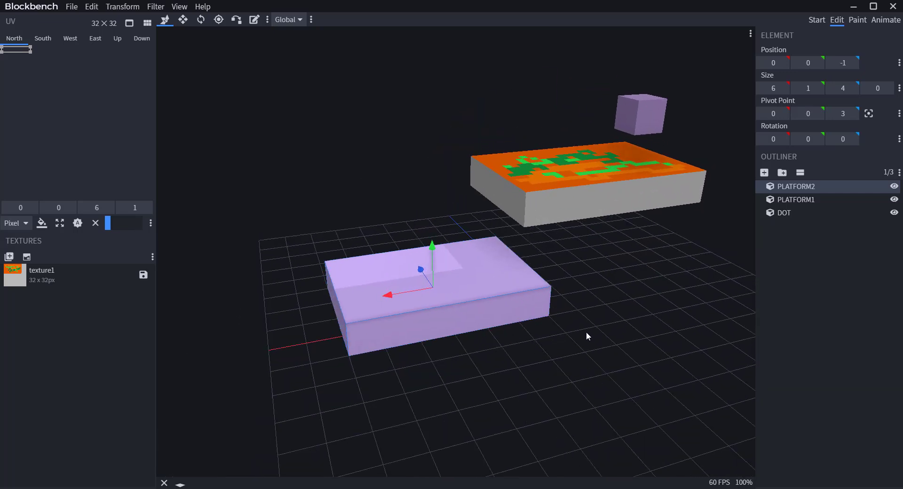
left_click(788, 214)
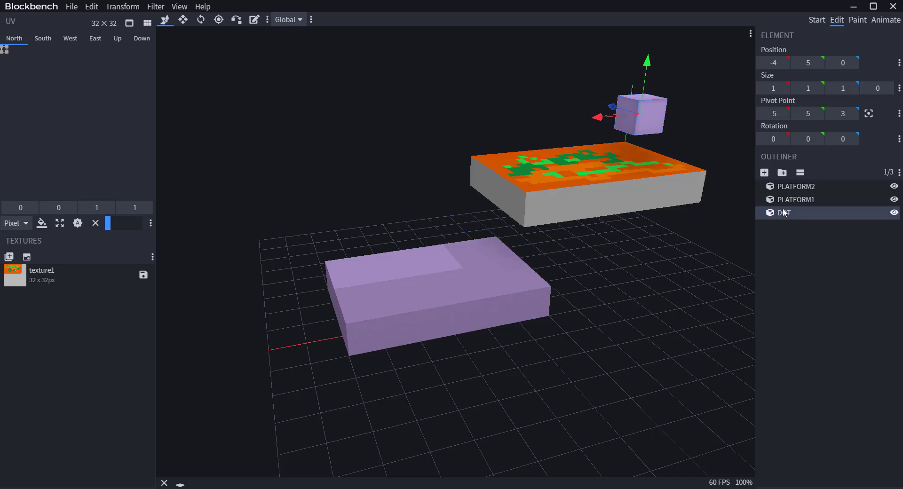
Briefly visit Animate, return to Edit, and orbit the view to a lower side angle
left_click(887, 21)
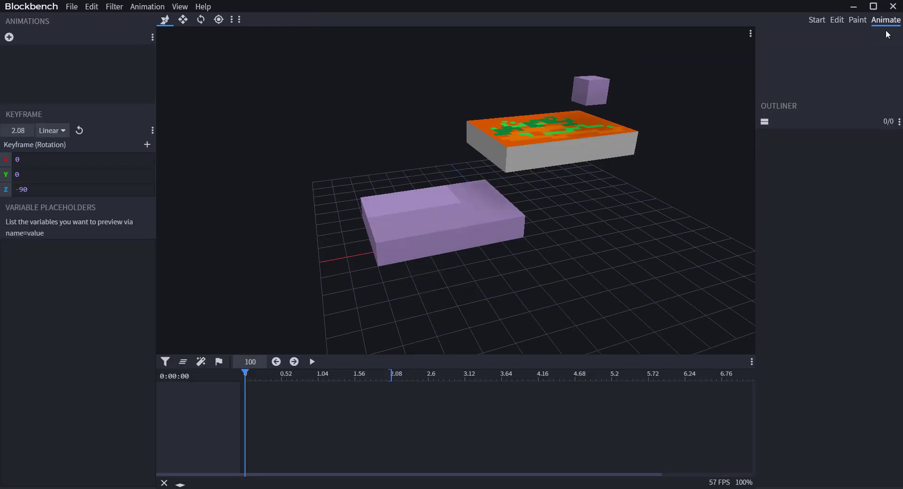
scroll(486, 247, "up", 5)
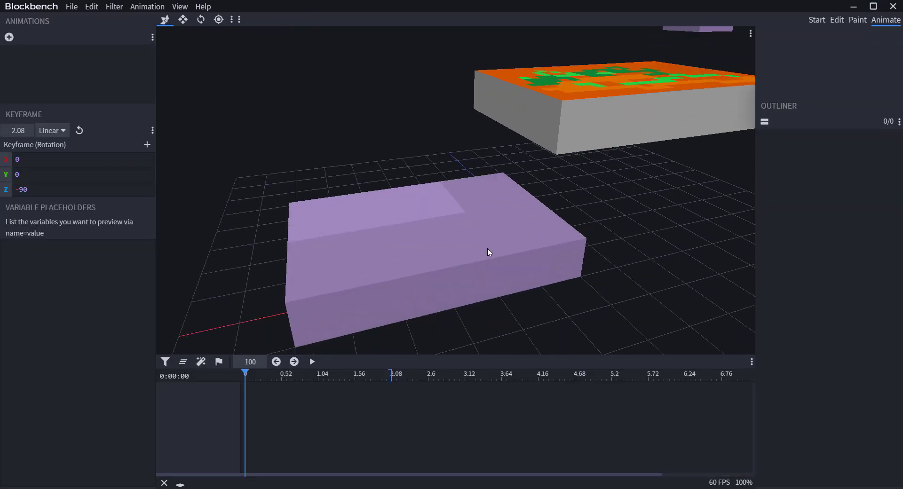
scroll(487, 248, "down", 3)
left_click_drag(498, 272, 485, 291)
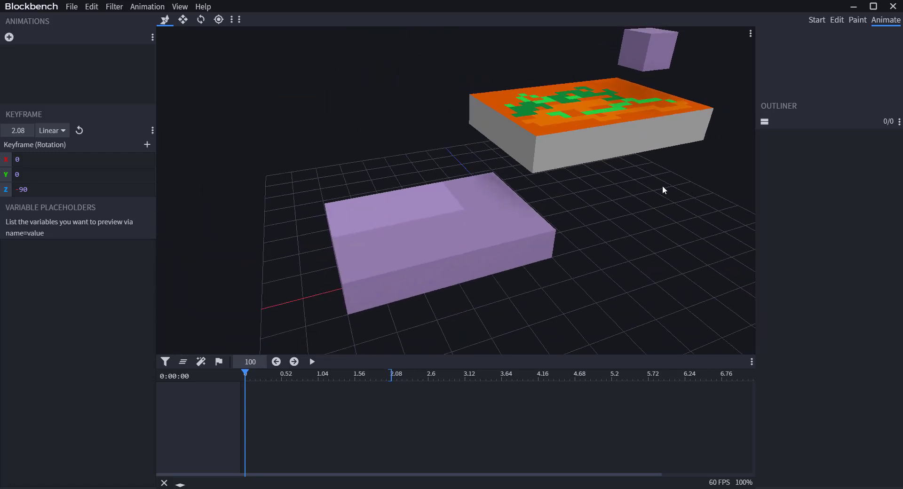
left_click_drag(664, 189, 682, 169)
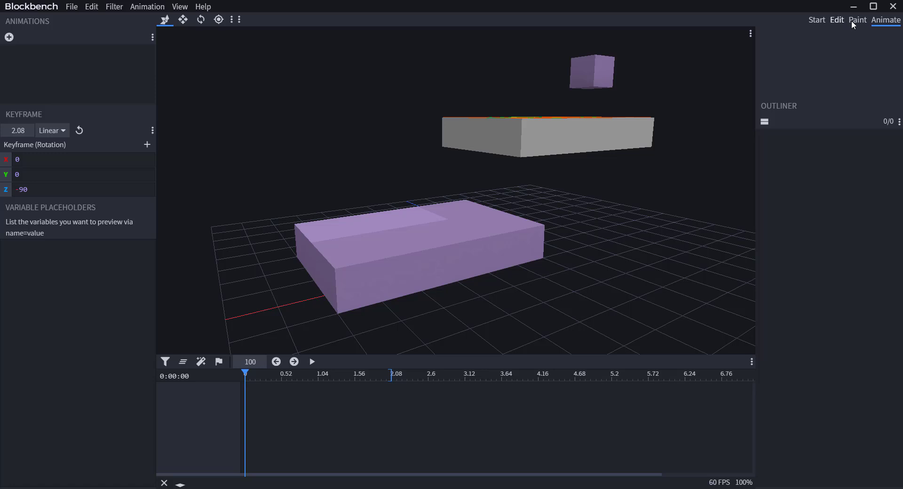
left_click(837, 20)
left_click_drag(687, 274, 676, 235)
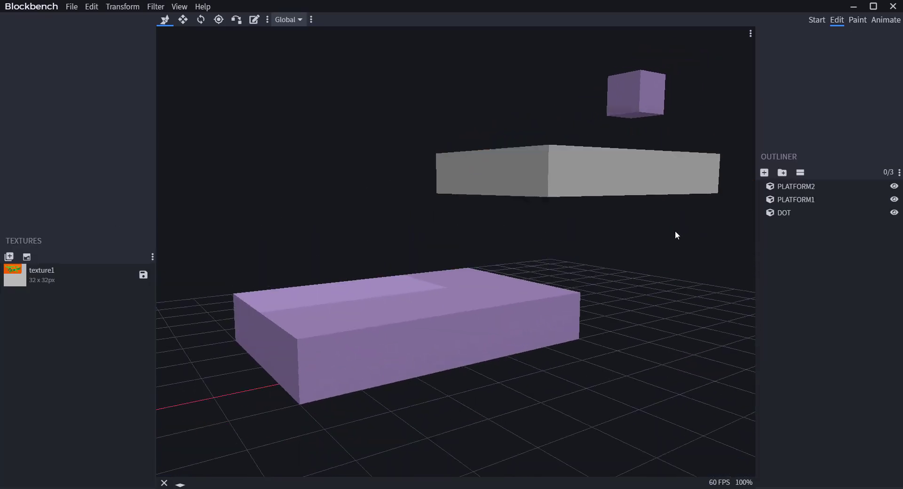
Add group bone holding DOT and group bone2 holding PLATFORM1
left_click(782, 173)
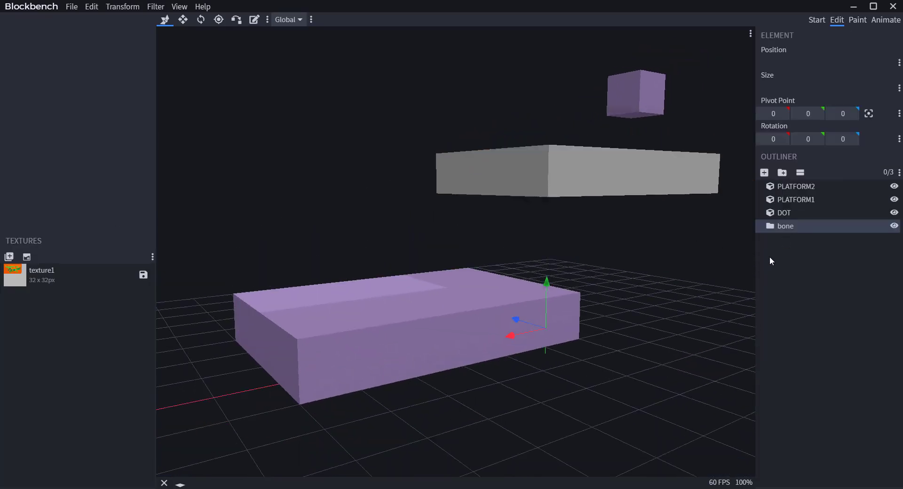
left_click(785, 214)
left_click_drag(786, 214, 784, 226)
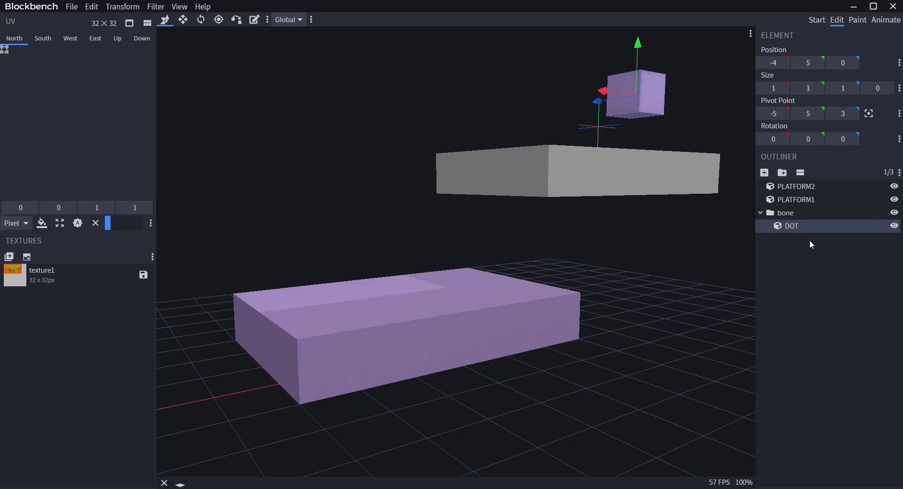
left_click(784, 172)
left_click_drag(798, 239, 795, 213)
left_click(760, 200)
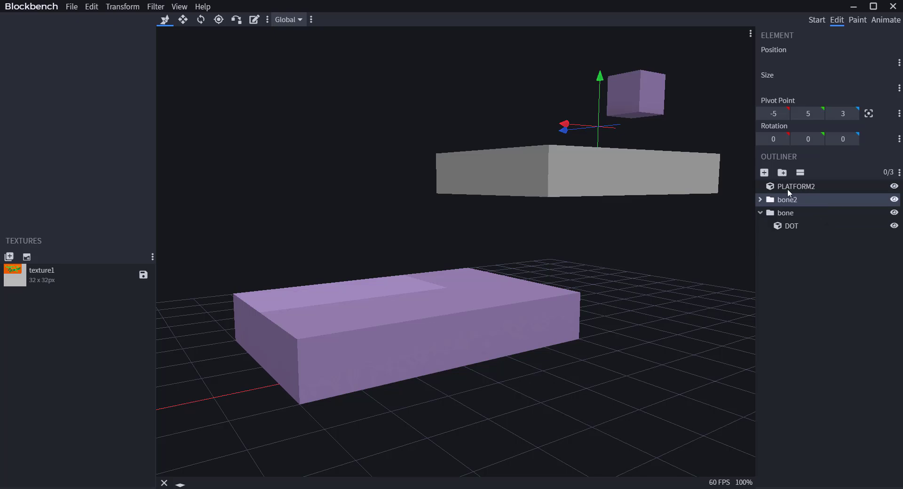
Add top-level group bone3, nest bone2 inside bone3 and bone inside bone2
left_click(782, 173)
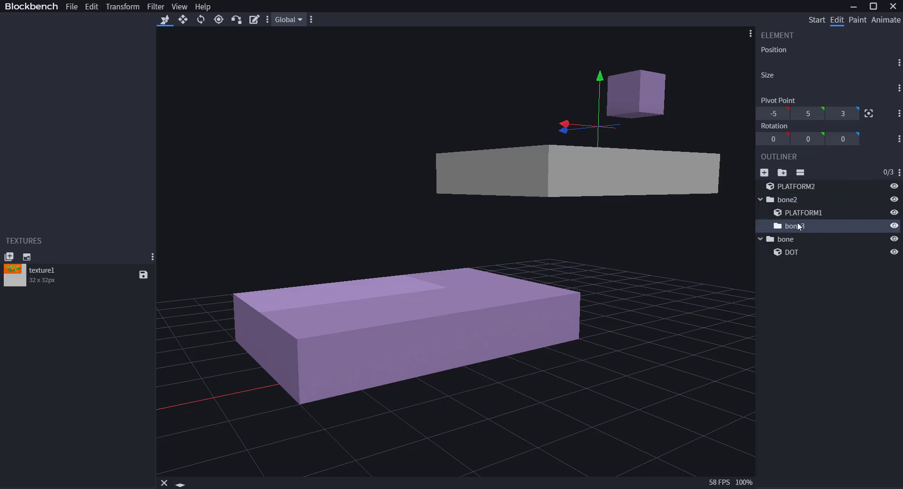
left_click_drag(789, 207, 803, 198)
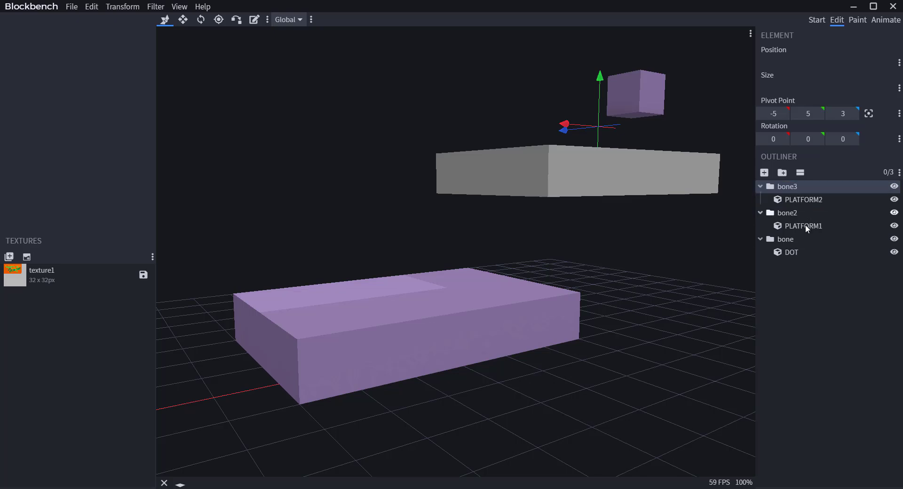
left_click(761, 186)
left_click(760, 199)
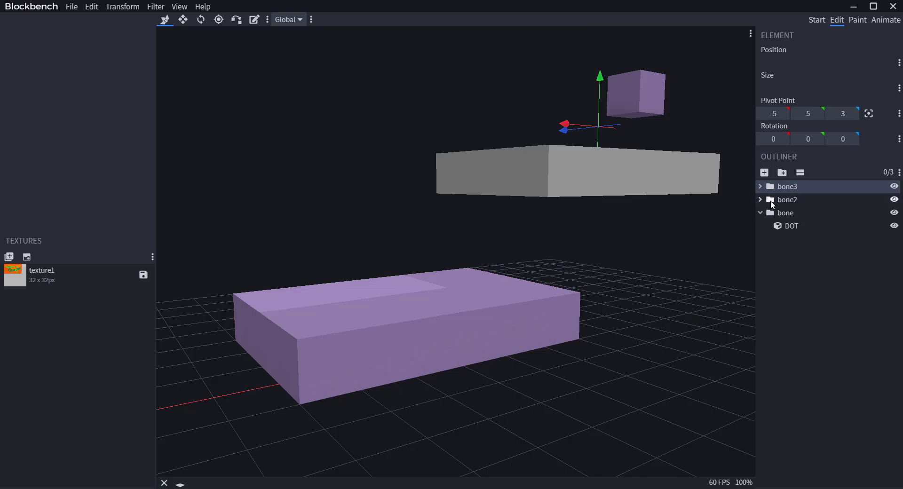
left_click_drag(781, 199, 809, 190)
left_click(782, 201)
left_click(761, 186)
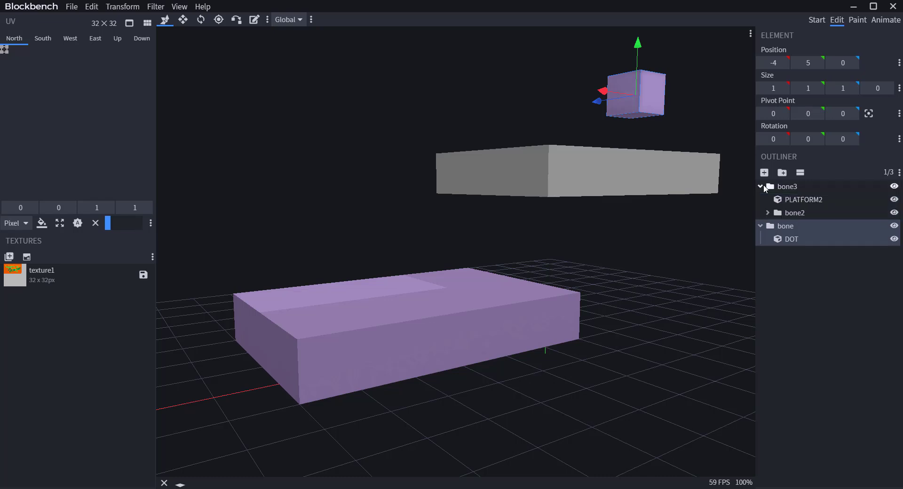
left_click_drag(800, 225, 817, 212)
left_click(769, 213)
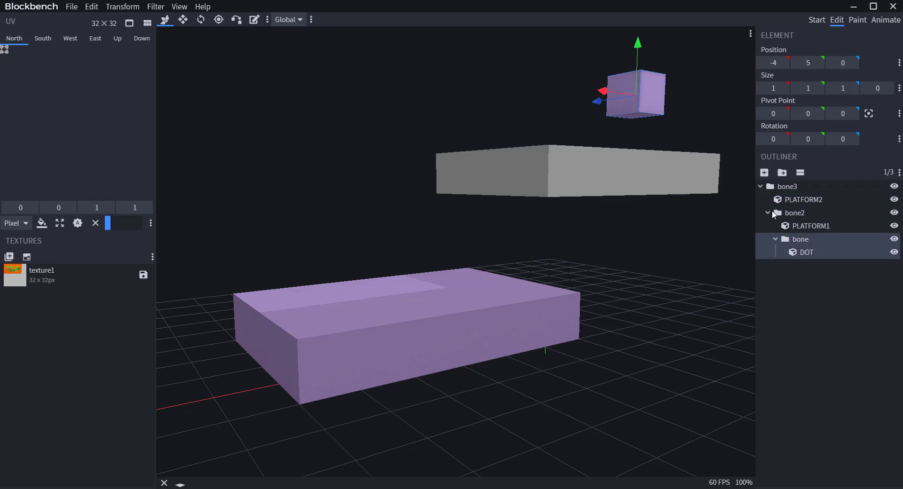
Switch to the Animate workspace
scroll(595, 276, "down", 2)
scroll(596, 278, "down", 2)
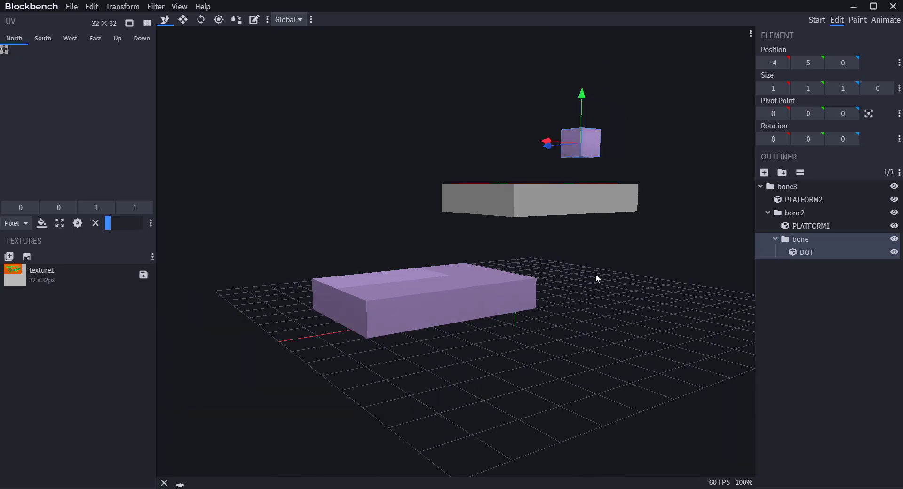
left_click(887, 20)
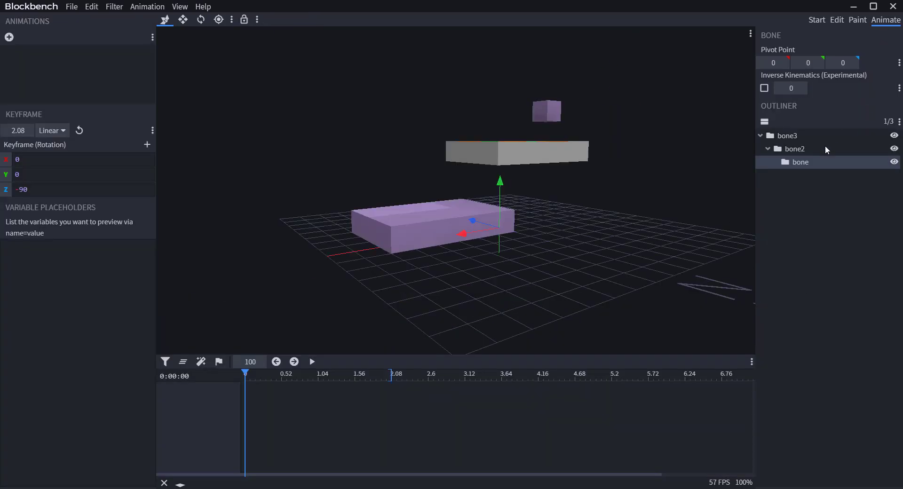
Add a new animation named TESSST with Loop Mode set to Loop
left_click(794, 149)
left_click(201, 20)
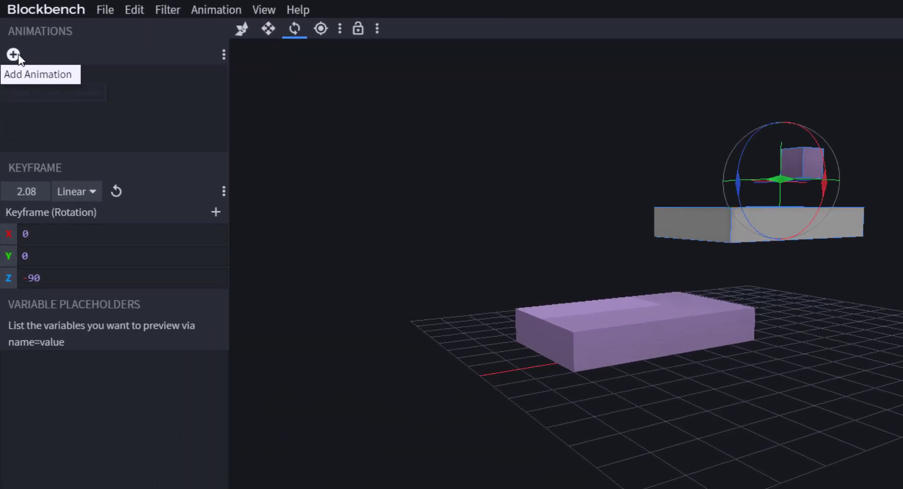
left_click(9, 36)
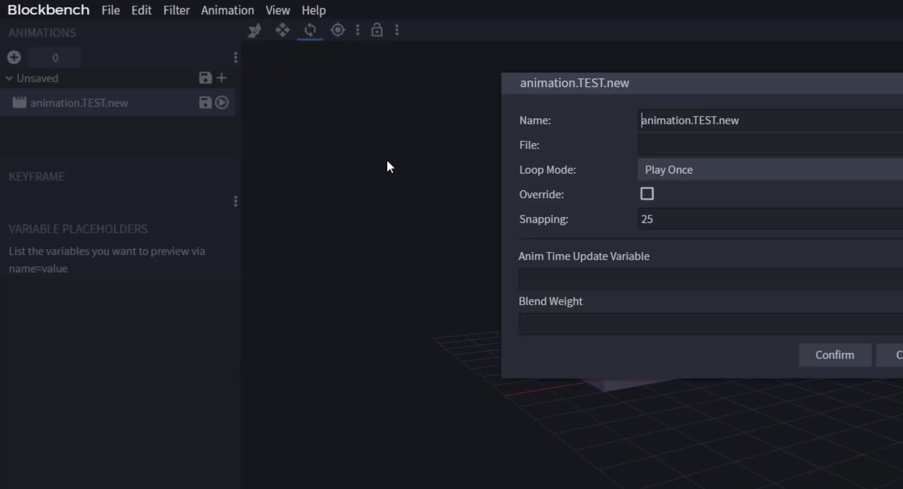
left_click(524, 123)
key("ctrl+a")
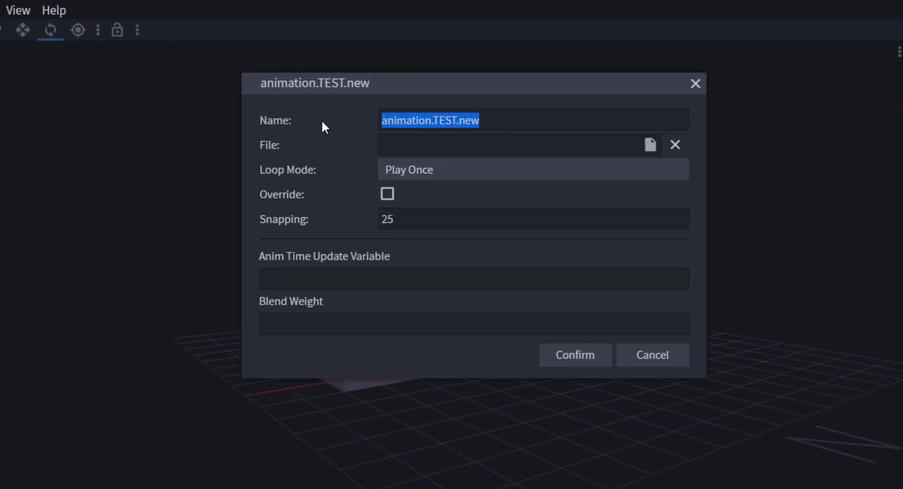
type("TEA")
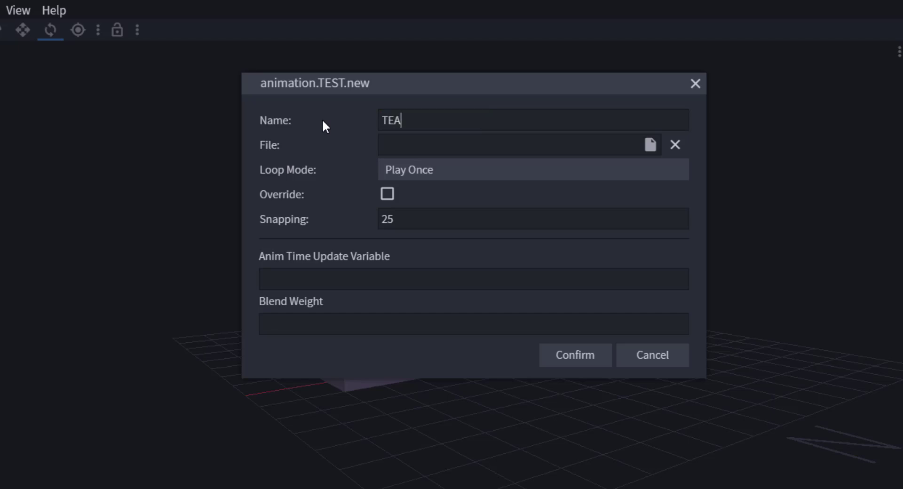
key("BackSpace")
type("SSST")
key("Tab")
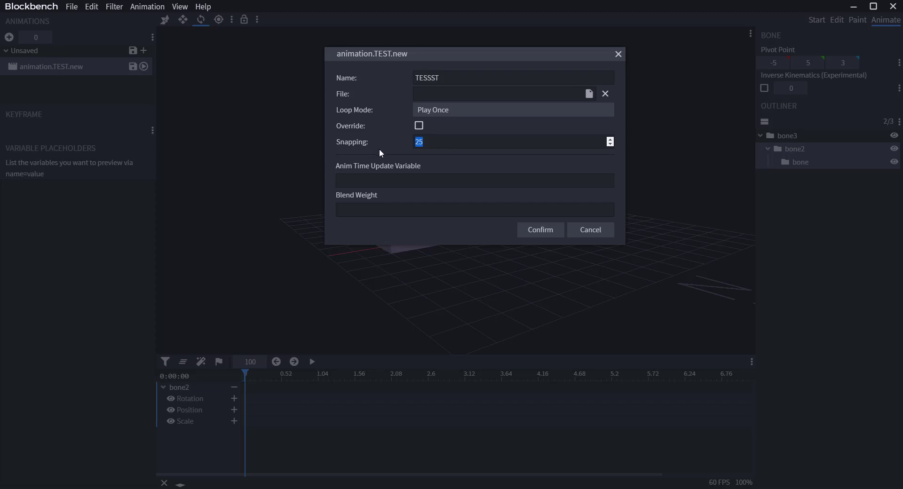
left_click(466, 110)
left_click(471, 143)
left_click(540, 231)
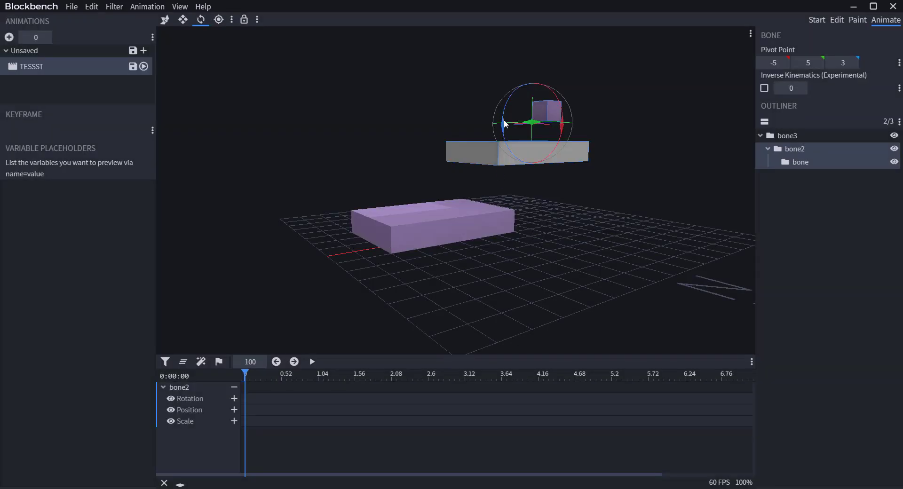
Test-rotate bone2 and bone3, undo the rotations, and return to the Edit workspace
left_click_drag(505, 124, 473, 114)
key("ctrl+z")
left_click(794, 137)
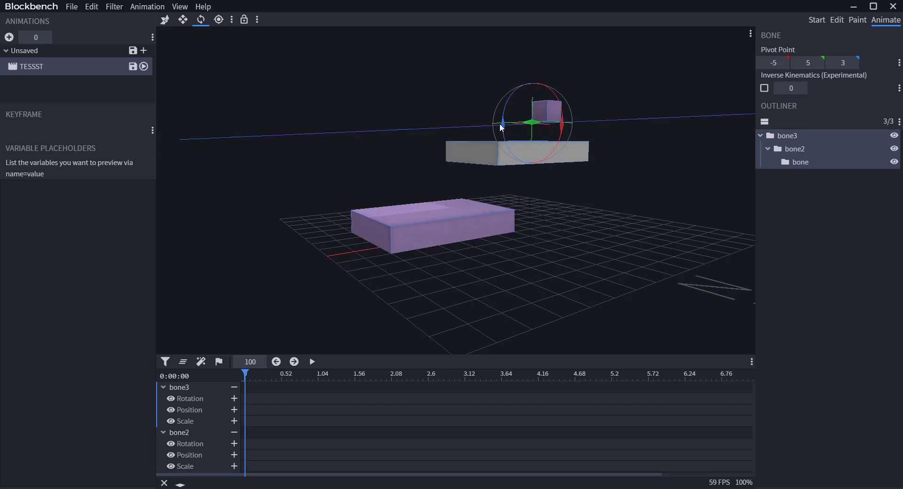
mouse_move(502, 132)
left_mouse_down()
mouse_move(517, 151)
mouse_move(500, 130)
left_mouse_up()
key("ctrl+z")
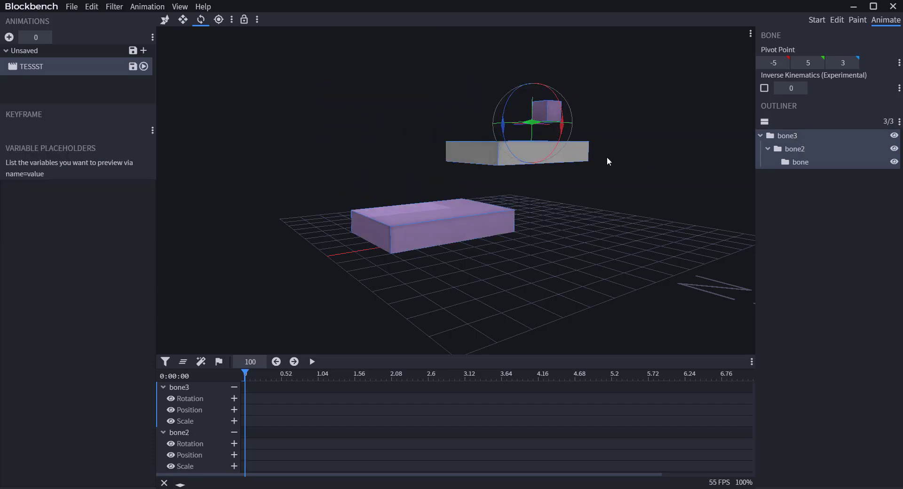
key("ctrl+z")
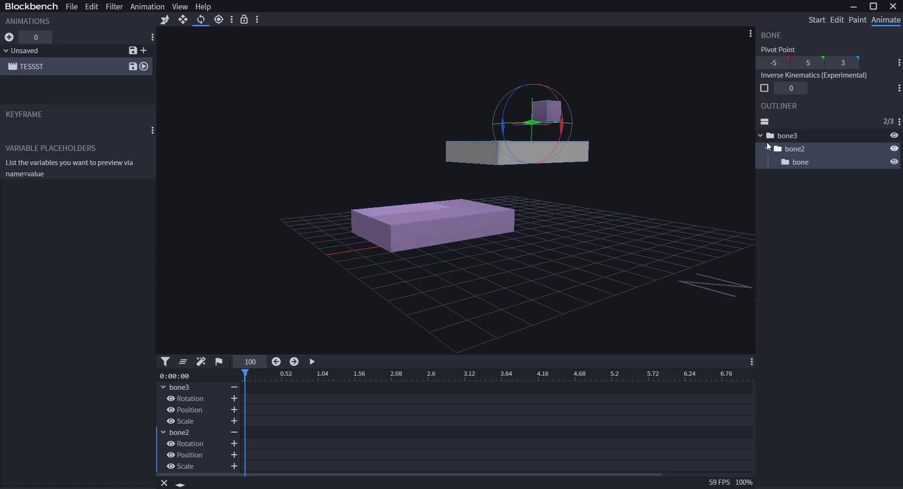
left_click(839, 24)
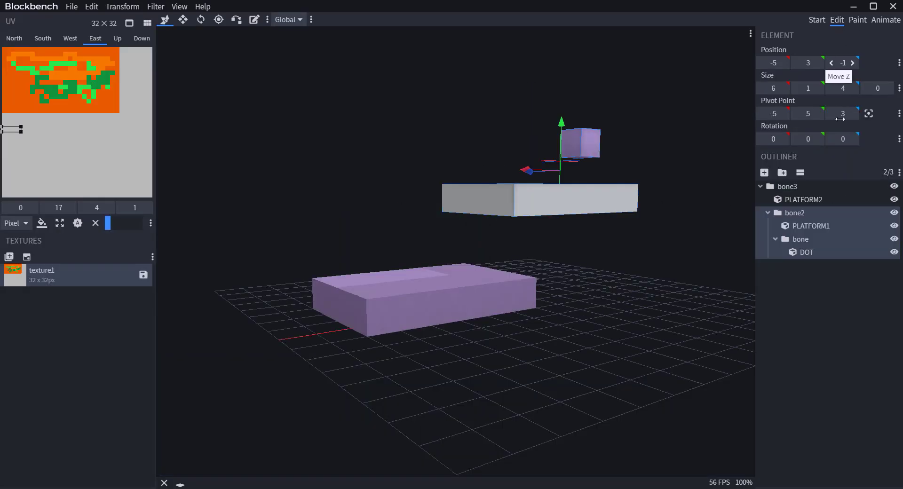
Move the bone and bone2 groups out of bone3 to the top level of the Outliner
left_click(776, 240)
left_click_drag(784, 245, 767, 187)
left_click(768, 213)
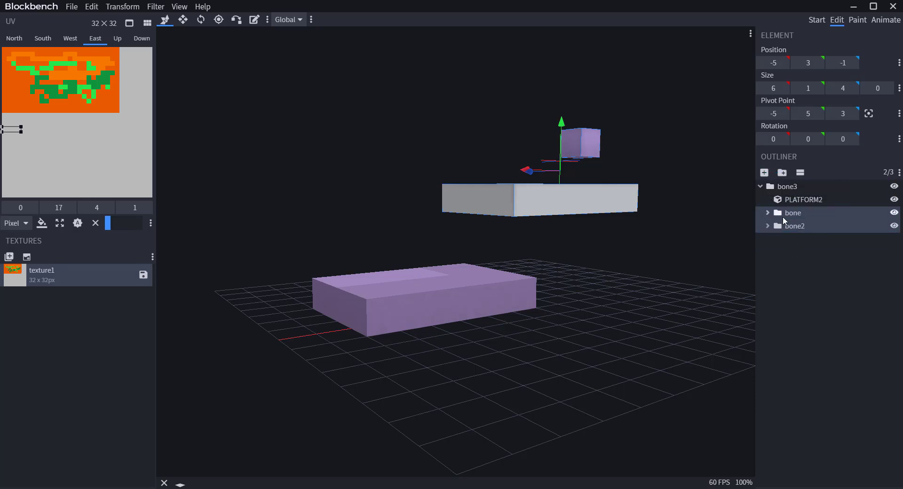
left_click(799, 244)
left_click(783, 208)
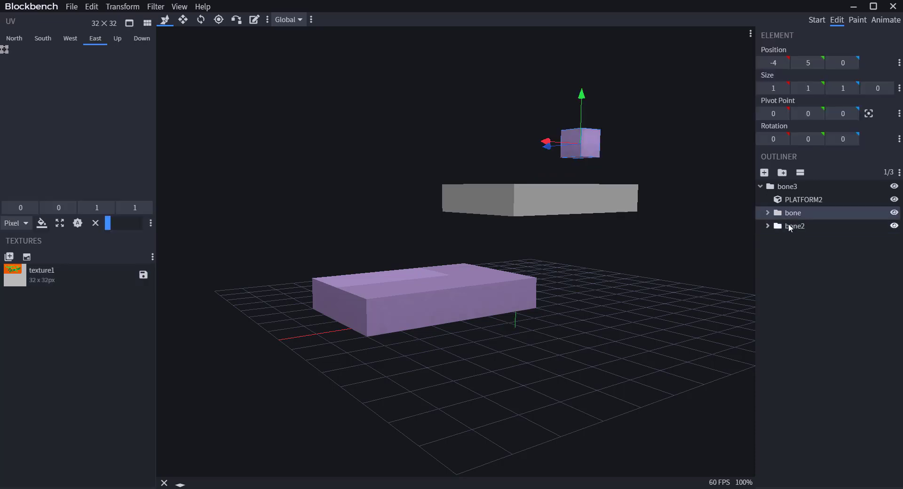
left_click(789, 224, "ctrl")
left_click_drag(782, 213, 769, 183)
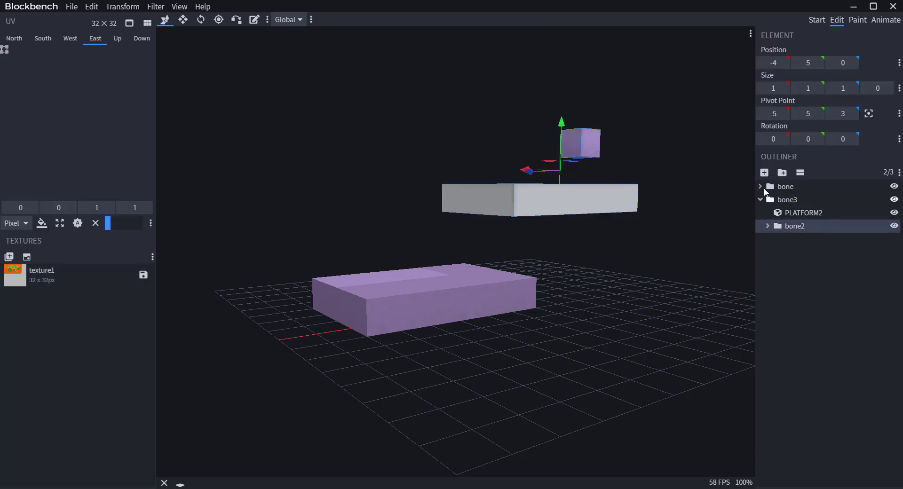
left_click_drag(782, 226, 779, 194)
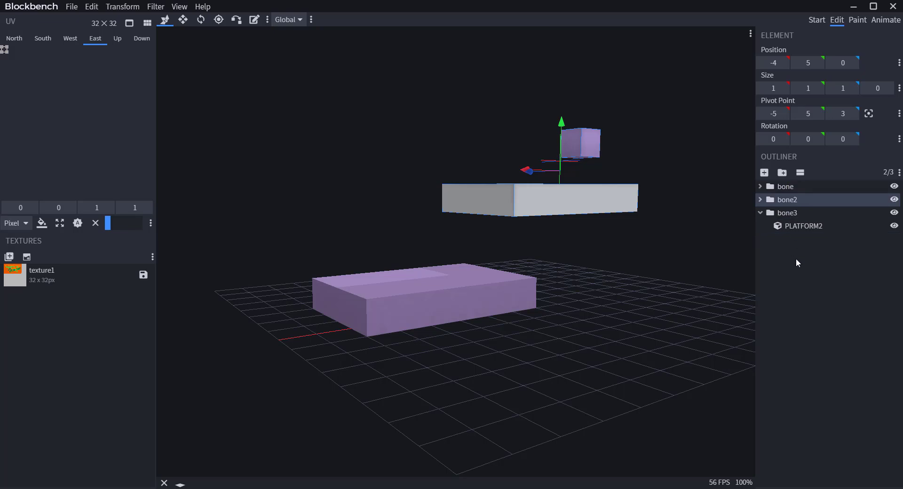
left_click(796, 258)
Confirm PLATFORM2 sits in bone3 and PLATFORM1 in bone2, then select bone and resume animating
left_click(760, 213)
left_click(761, 213)
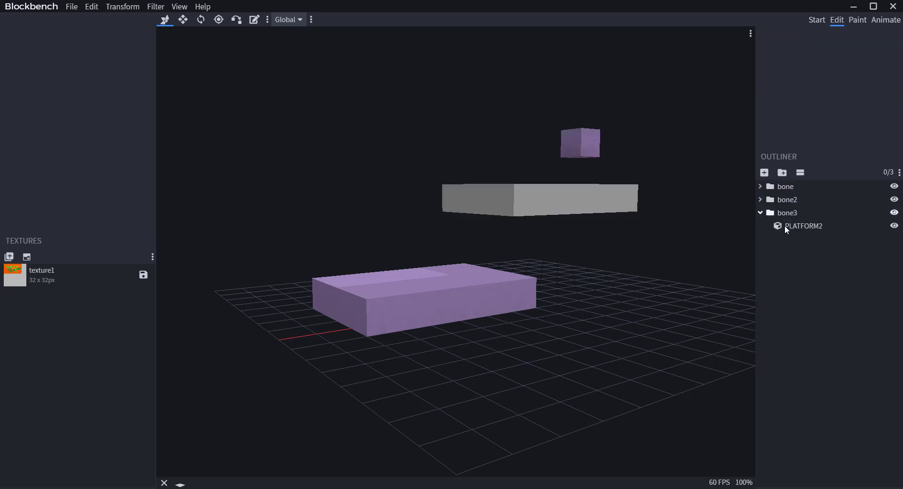
left_click(801, 226)
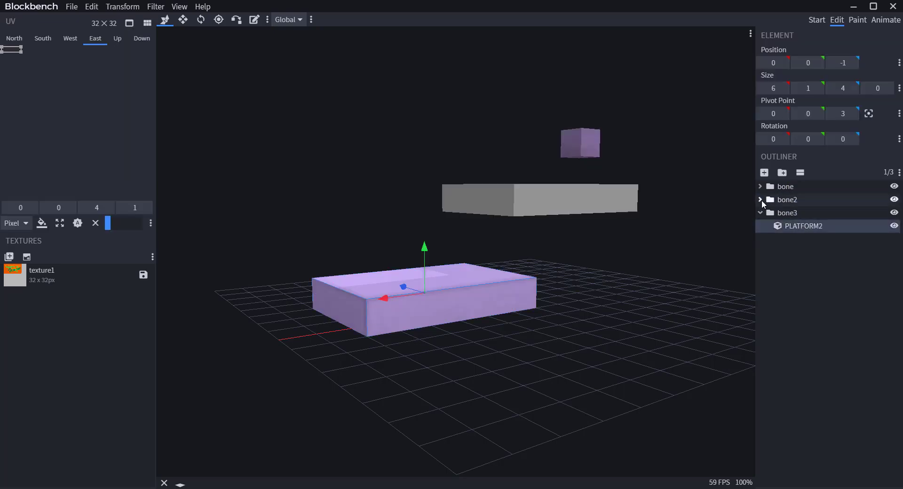
left_click(760, 199)
left_click(792, 213)
left_click(762, 185)
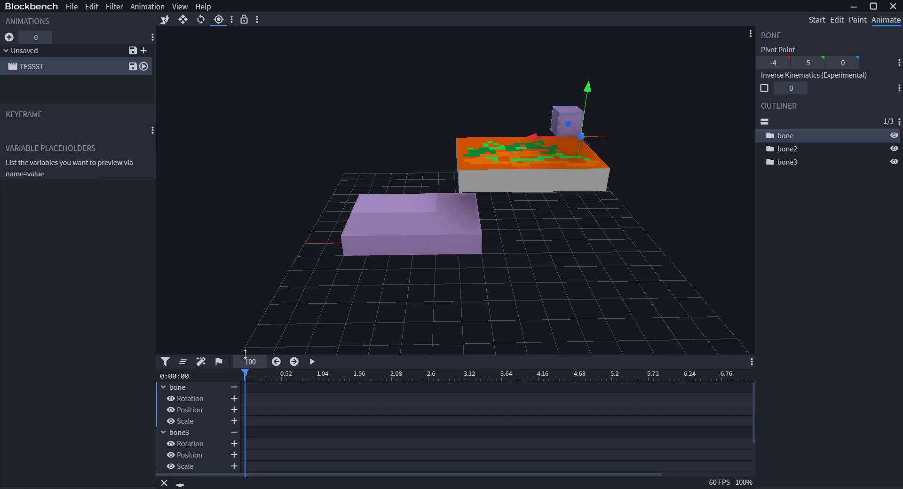
Enlarge the timeline and key rotation and position at time 0 for bone, bone3 and bone2
left_click_drag(239, 356, 250, 315)
left_click_drag(251, 271, 221, 286)
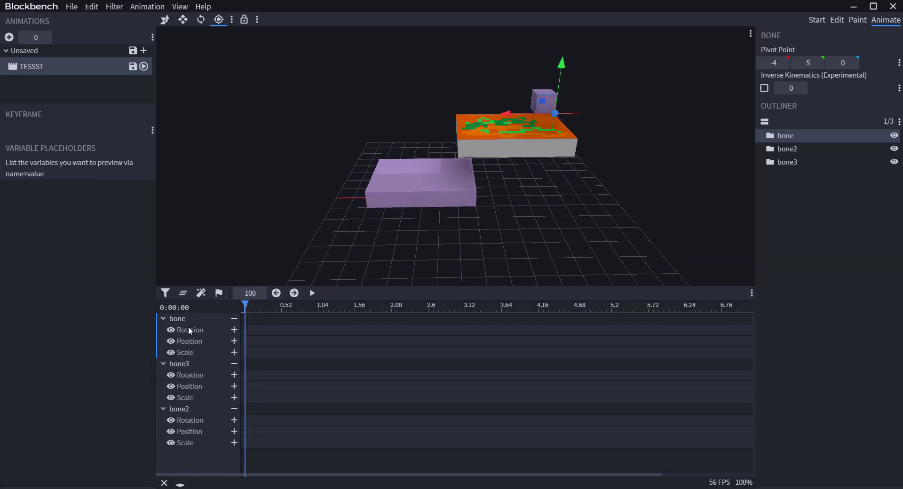
left_click(235, 341)
left_click(234, 330)
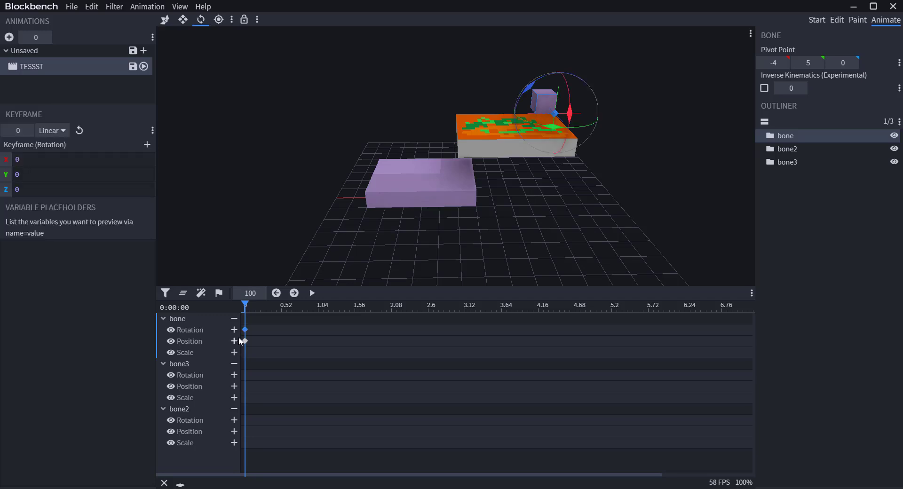
left_click(234, 375)
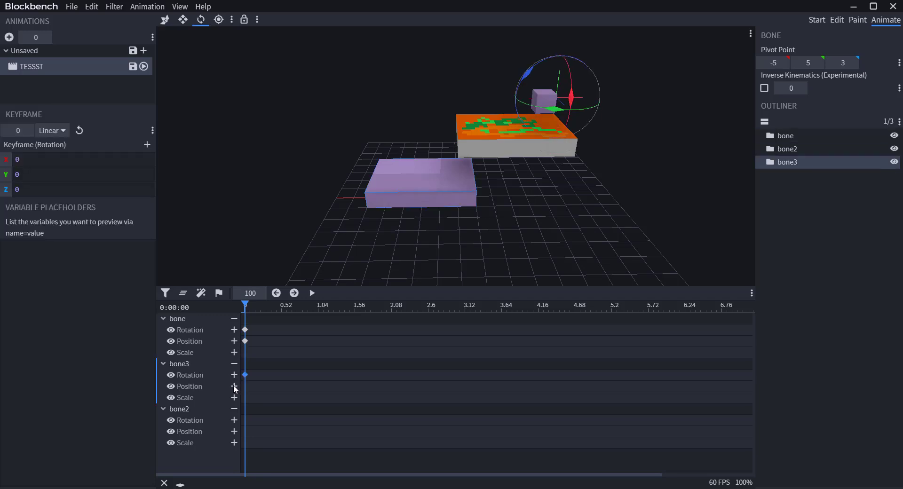
left_click(234, 387)
left_click(233, 420)
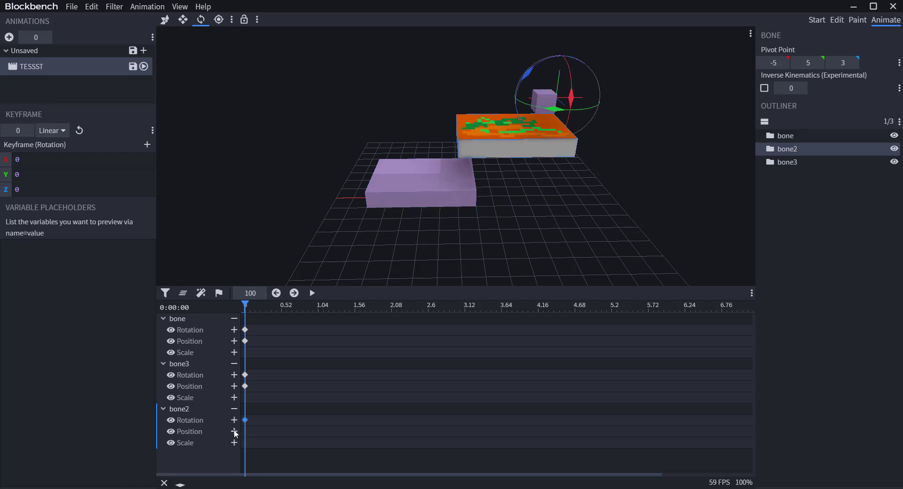
left_click(234, 431)
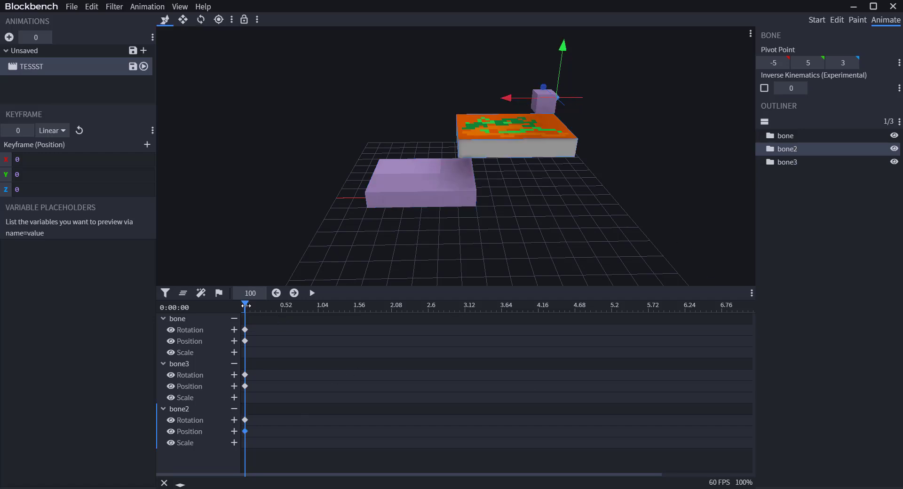
left_click_drag(247, 306, 465, 332)
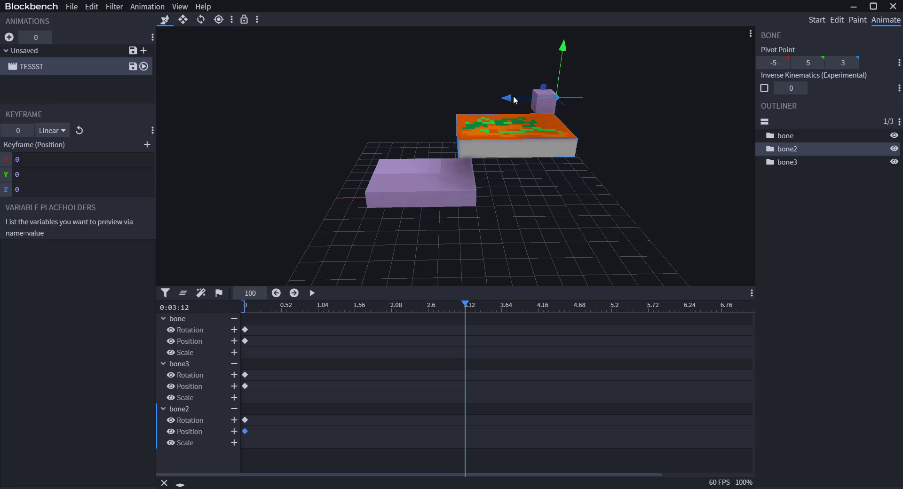
Slide bone2 to X -7 at 3.12 s and paste its time-0 position keyframe at 1.56 s
left_click_drag(514, 100, 396, 101)
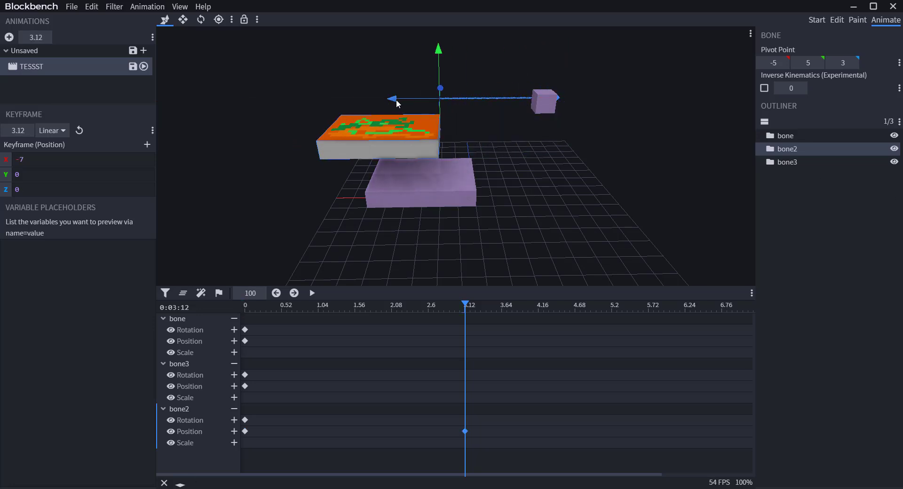
left_click_drag(464, 305, 318, 320)
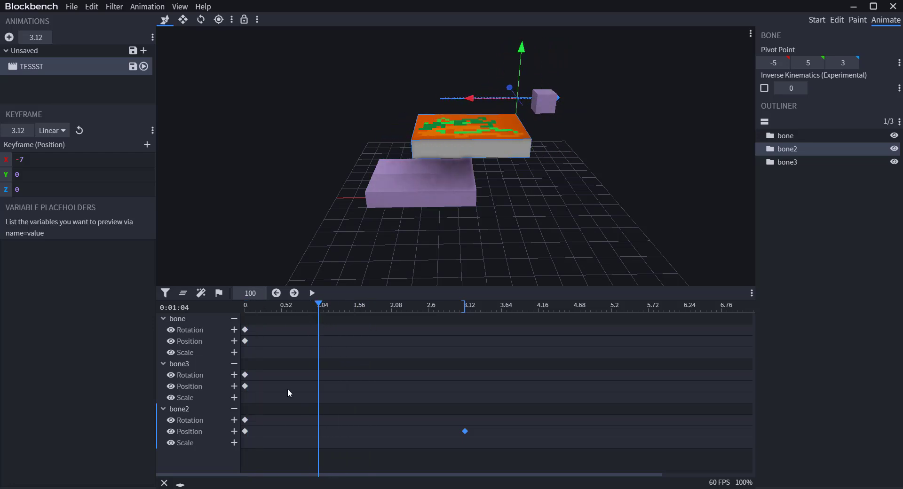
left_click(245, 431)
left_click_drag(360, 311, 355, 307)
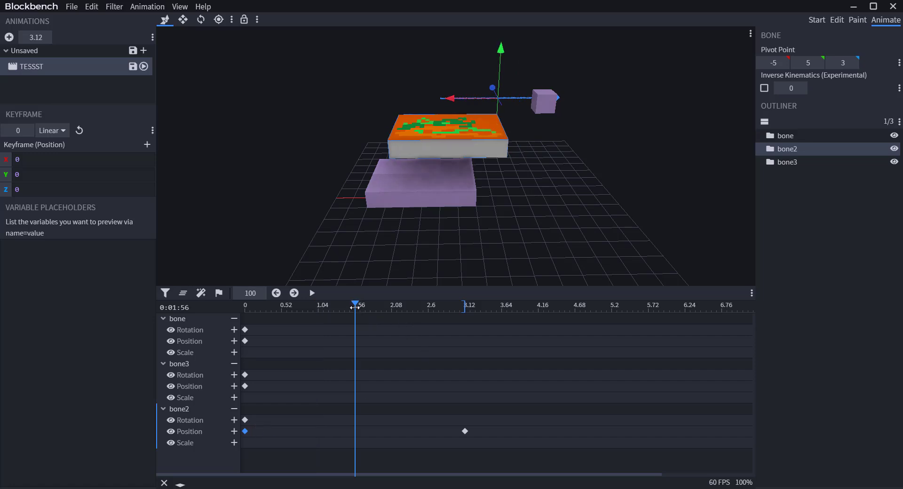
key("ctrl+v")
Paste bone2's 3.12 s keyframe at 0.76 and 2.32 s, then play the animation to preview
left_click(465, 431)
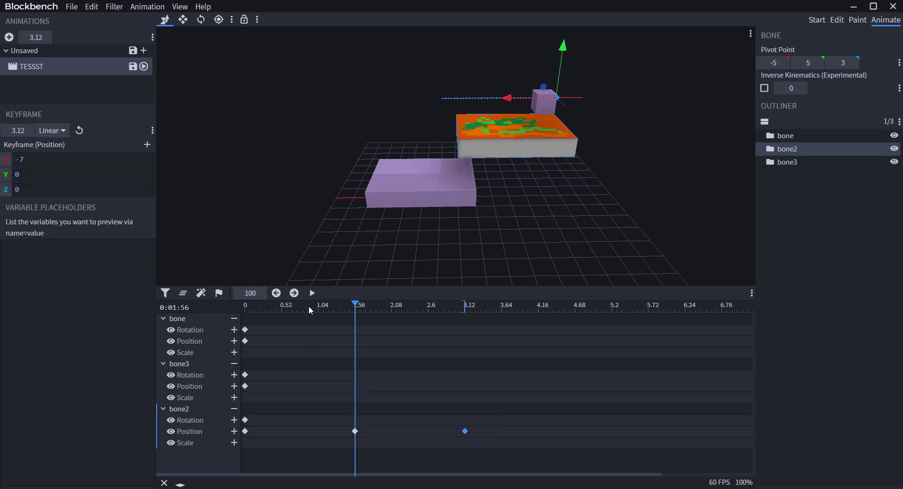
left_click_drag(302, 306, 299, 308)
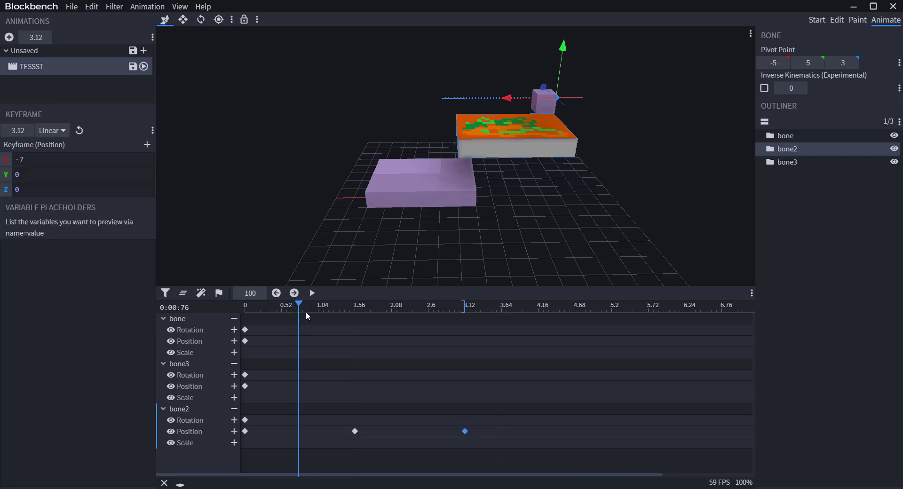
key("ctrl+v")
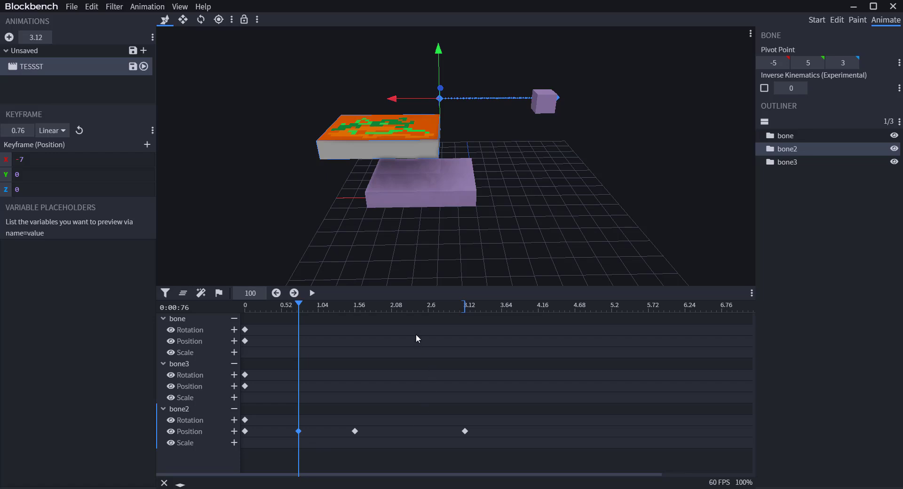
left_click_drag(412, 306, 409, 306)
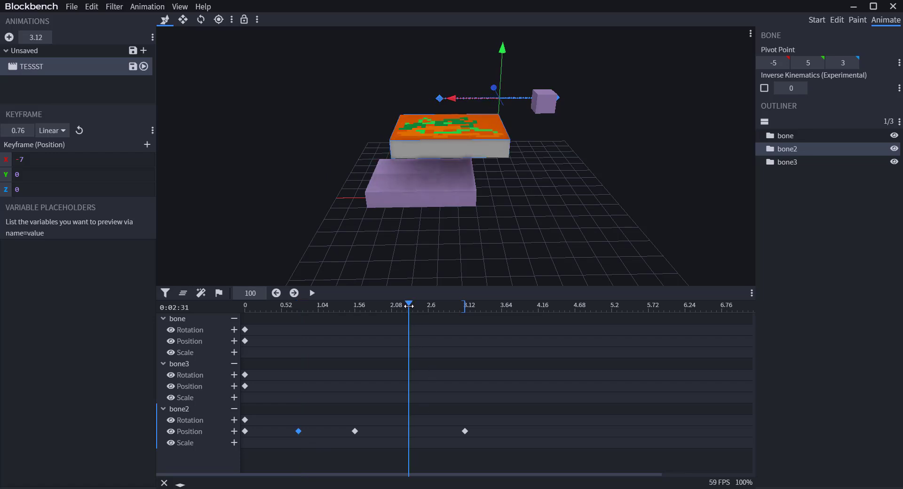
key("ctrl+v")
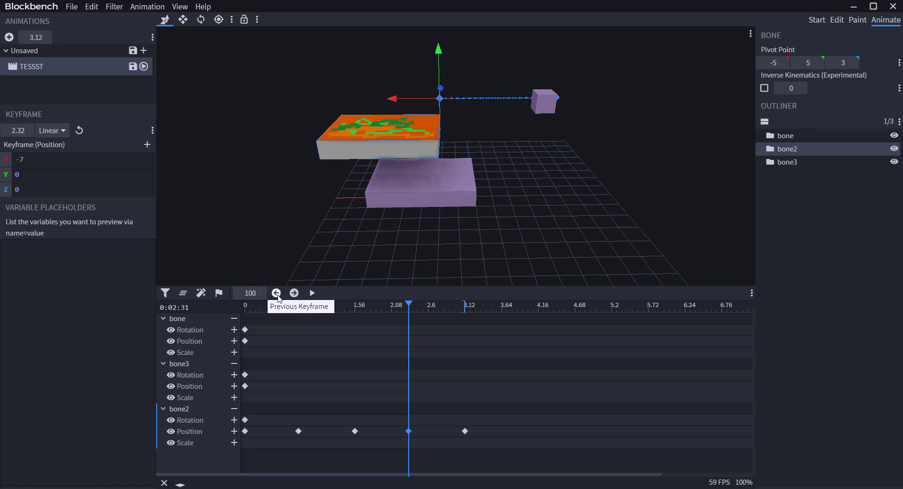
left_click(294, 293)
left_click(277, 293)
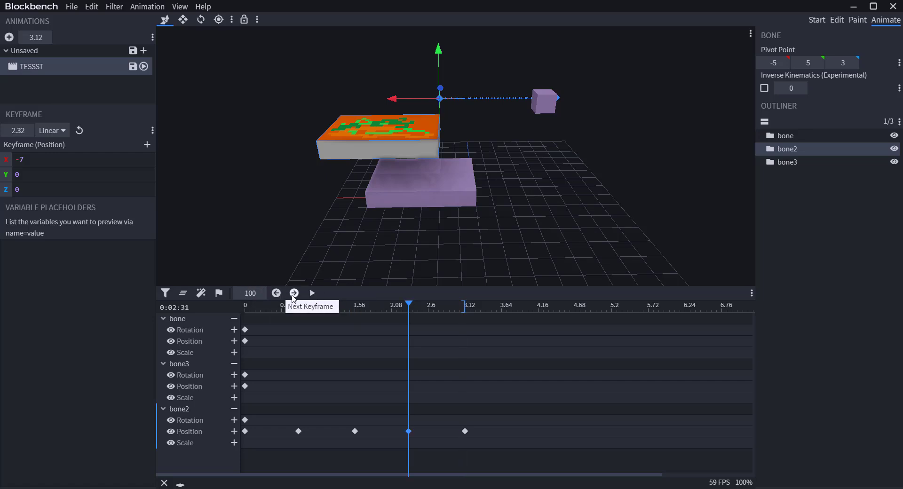
key("space")
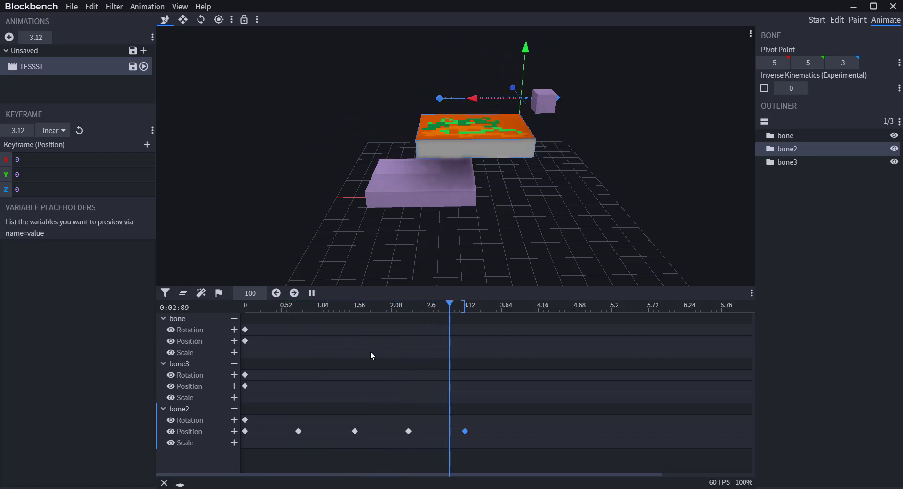
key("space")
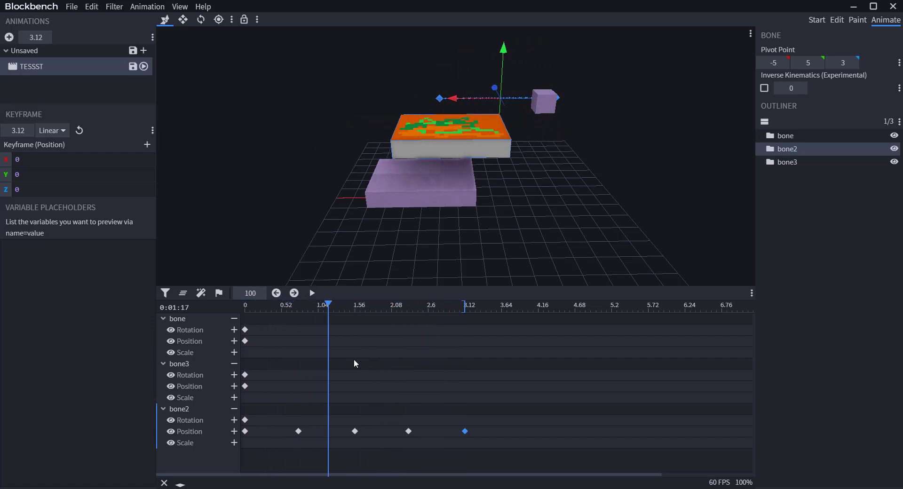
Replace bone3's position keyframe with bone2's five position keyframes and play the animation
left_click_drag(511, 429, 239, 442)
left_click_drag(266, 309, 234, 312)
left_click(249, 387)
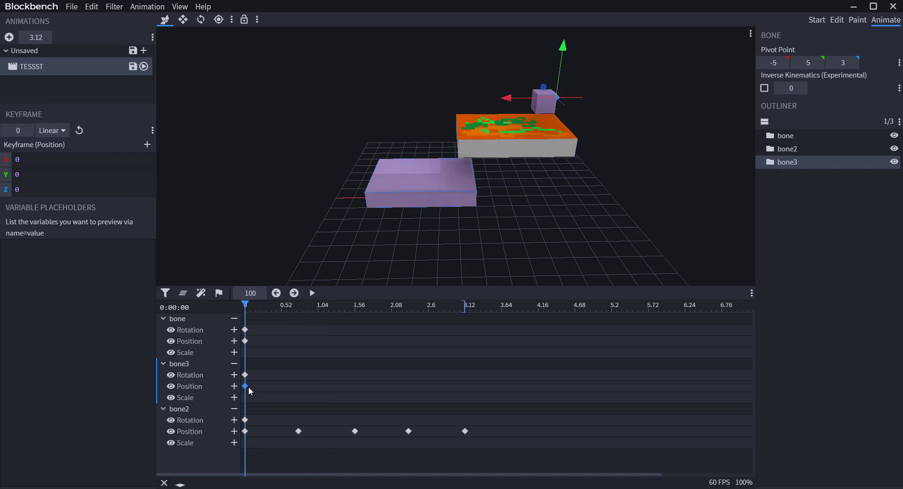
key("Delete")
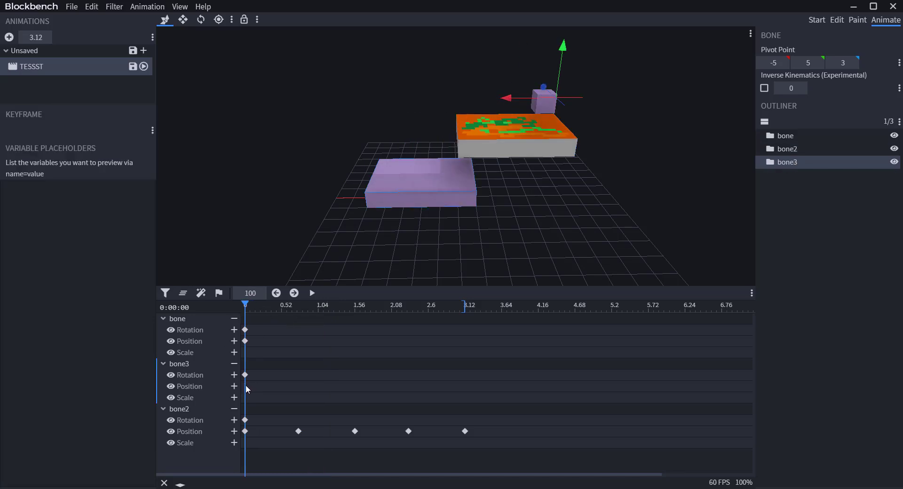
key("ctrl+v")
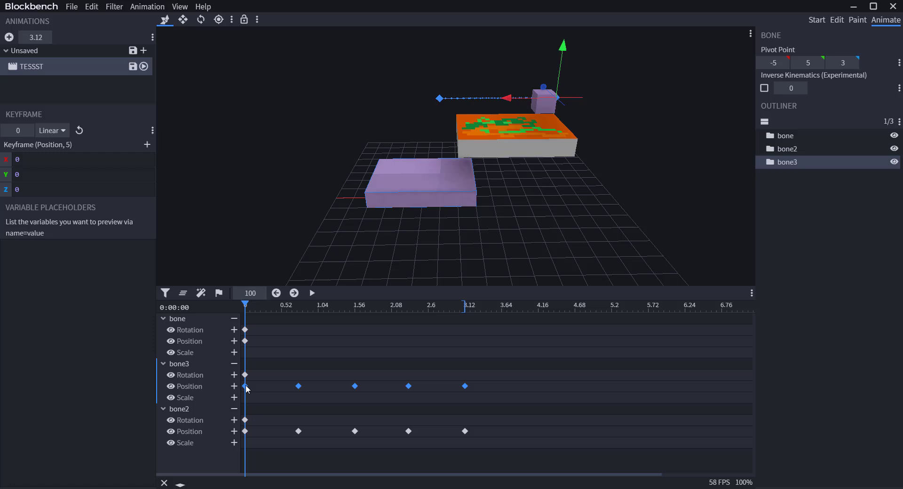
left_click(310, 293)
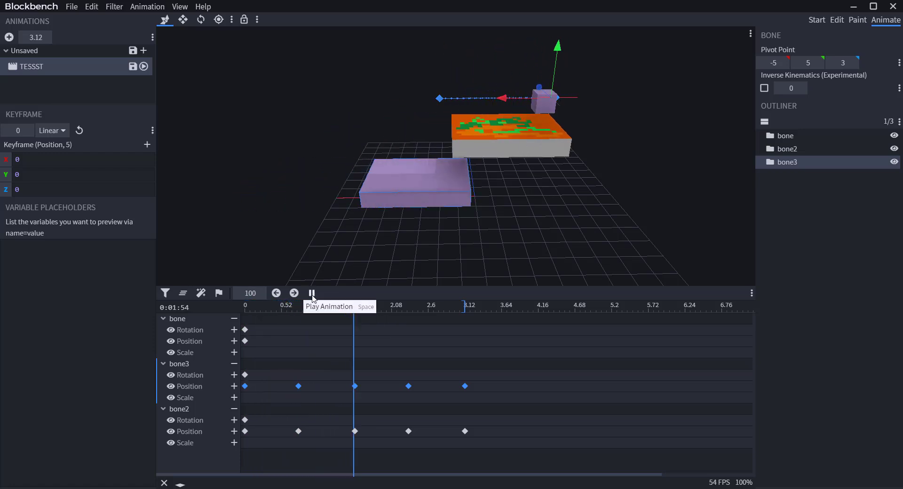
left_click(311, 293)
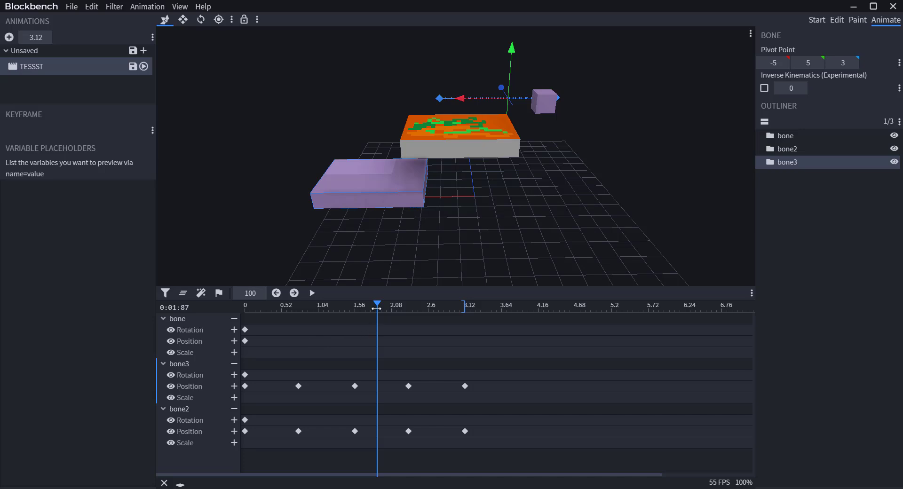
Drag bone3's first position keyframe later along the timeline
left_click_drag(376, 309, 119, 320)
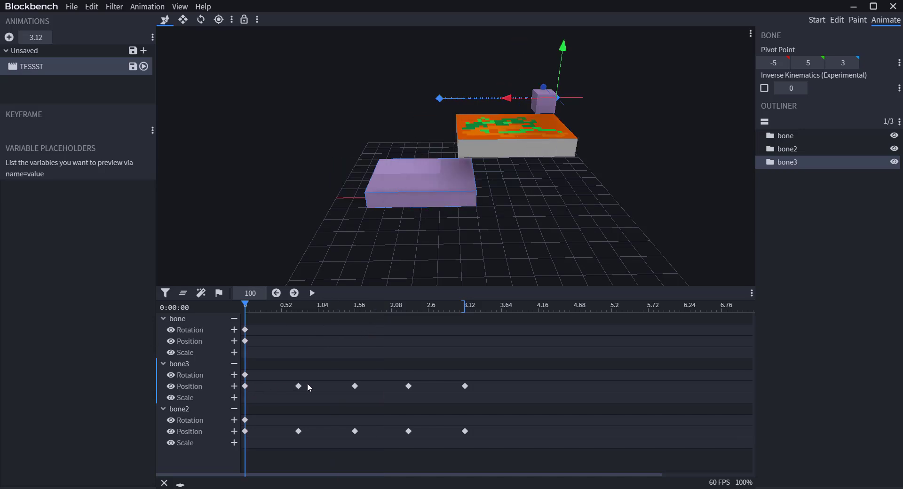
left_click(245, 387)
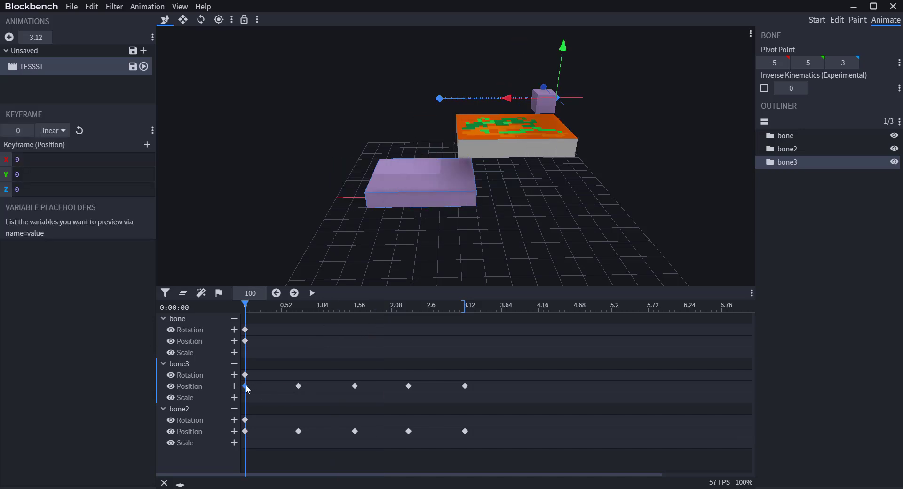
left_click_drag(246, 387, 290, 387)
left_click_drag(292, 306, 298, 310)
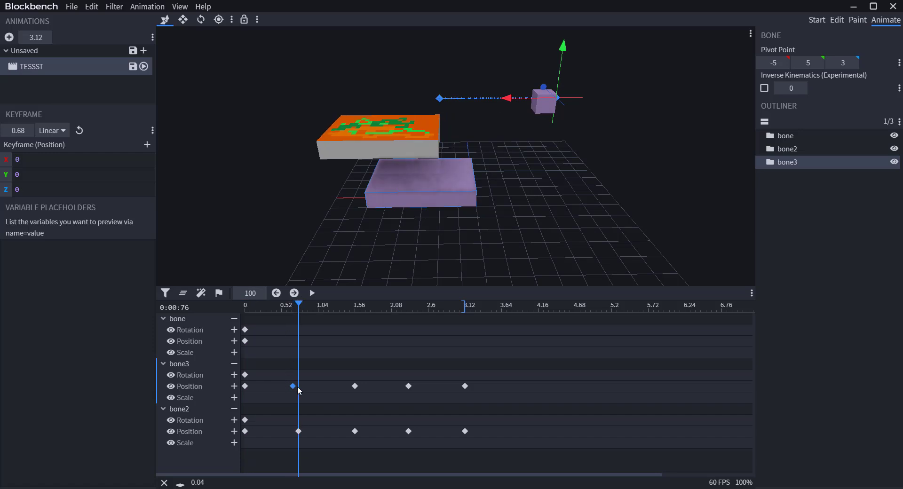
Set bone3's keyframe to 0.76 s and paste bone2's five position keyframes onto bone
left_click_drag(297, 386, 303, 385)
left_click(245, 341)
left_click(372, 306)
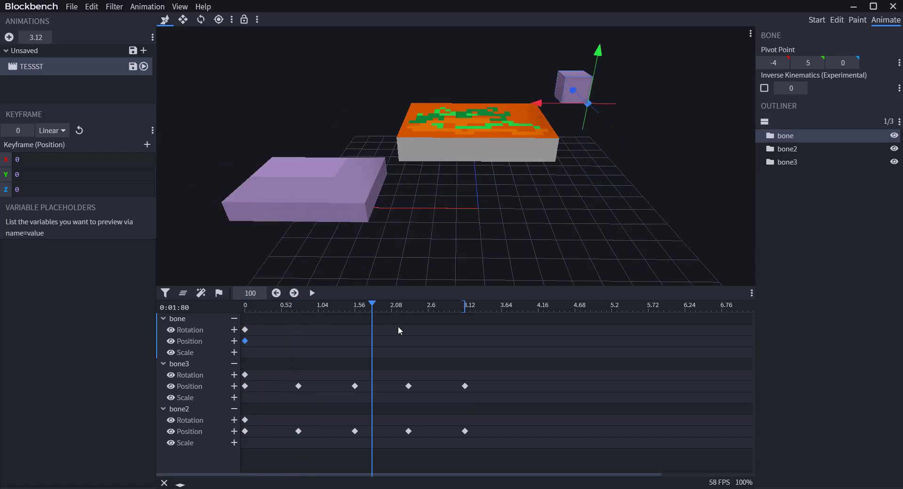
left_click_drag(398, 327, 236, 323)
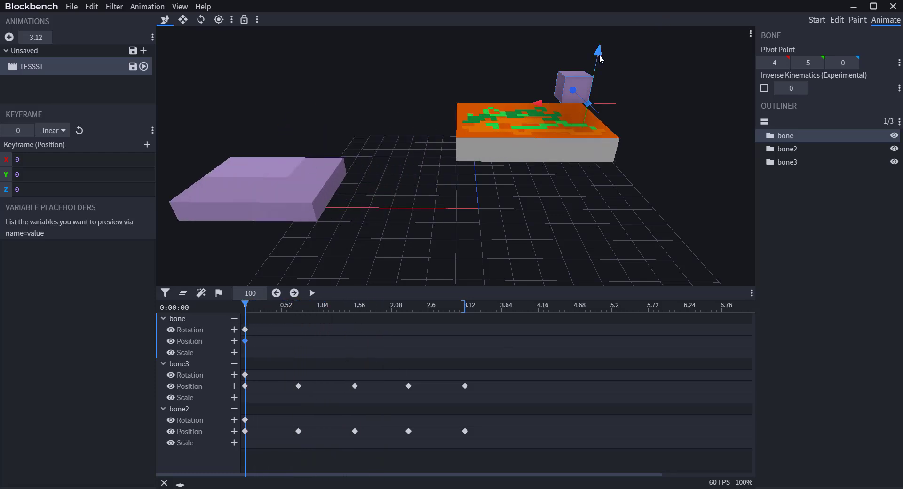
left_click_drag(514, 415, 245, 442)
left_click(245, 341)
key("ctrl+v")
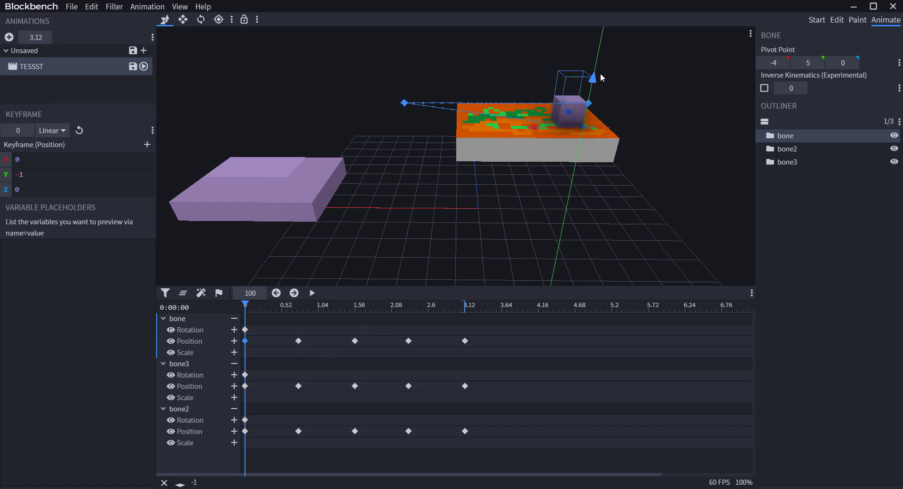
Position bone's cube at X -7 at 0.76, 0 at 1.56, -7 at 2.32, and 0 at 3.12
left_click(298, 307)
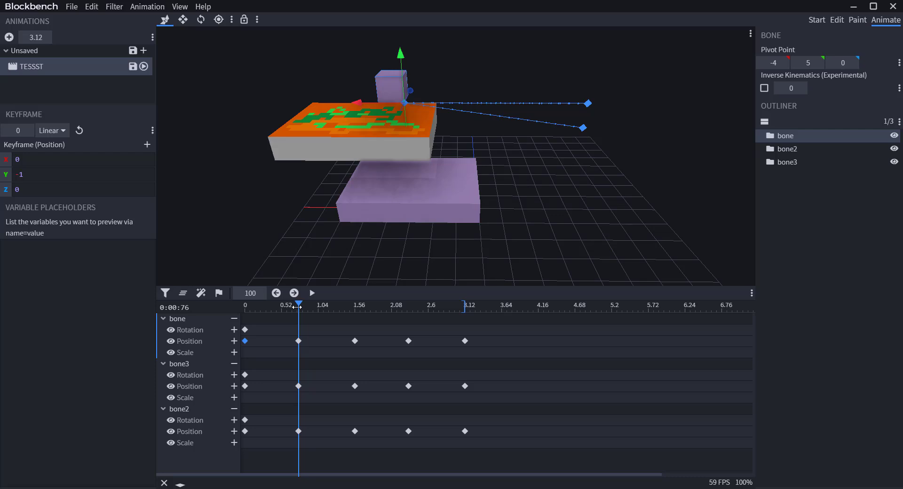
left_click_drag(402, 61, 405, 85)
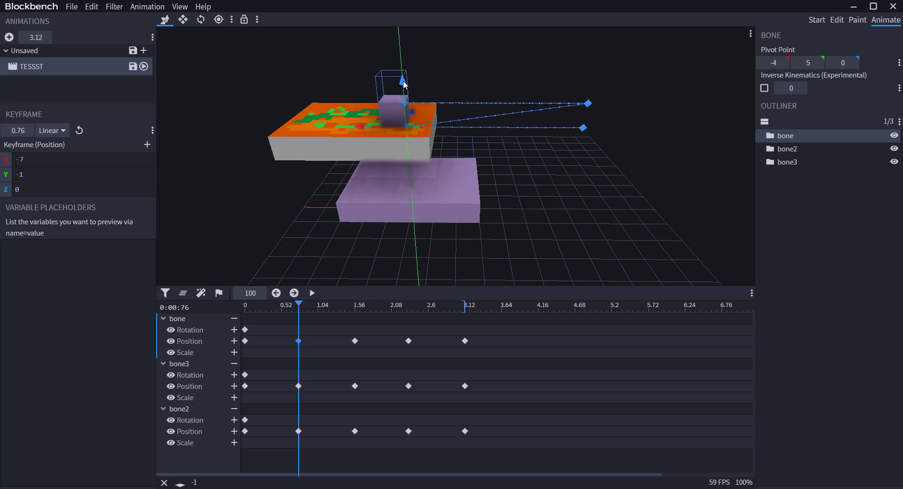
left_click(354, 307)
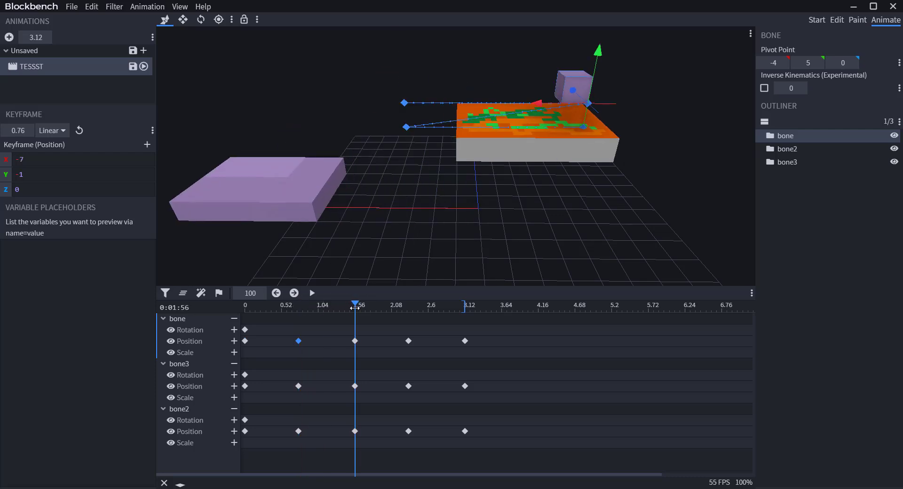
left_click_drag(603, 63, 605, 72)
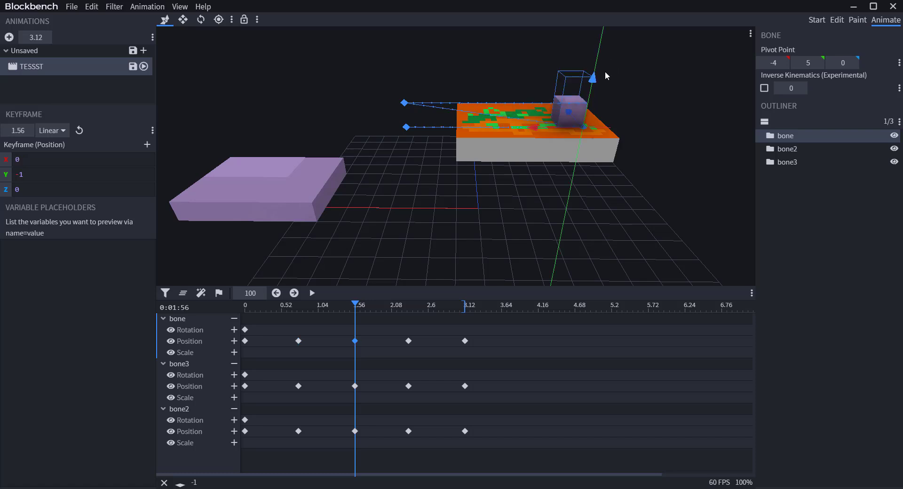
left_click(411, 306)
left_click_drag(410, 306, 409, 306)
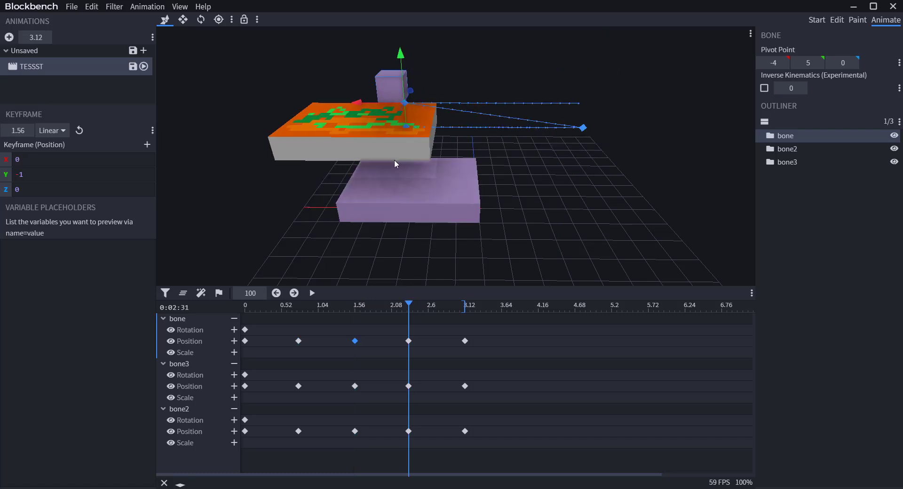
left_click_drag(359, 101, 361, 126)
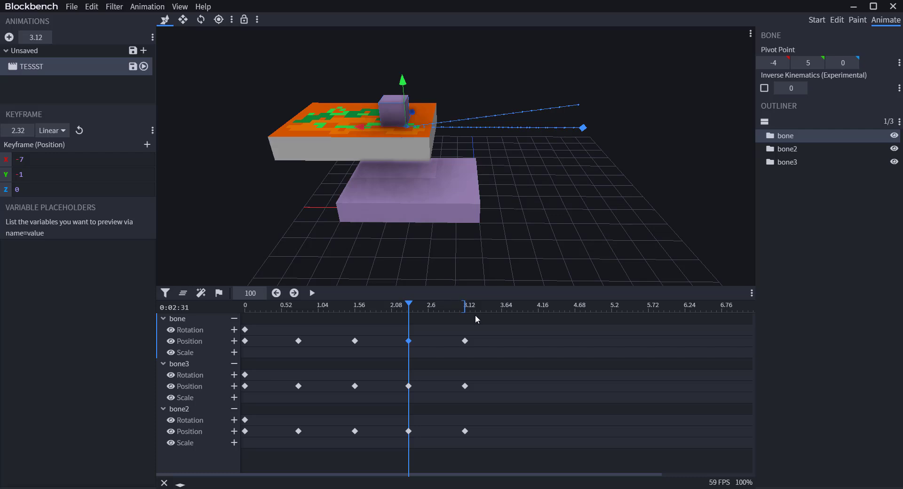
left_click(464, 305)
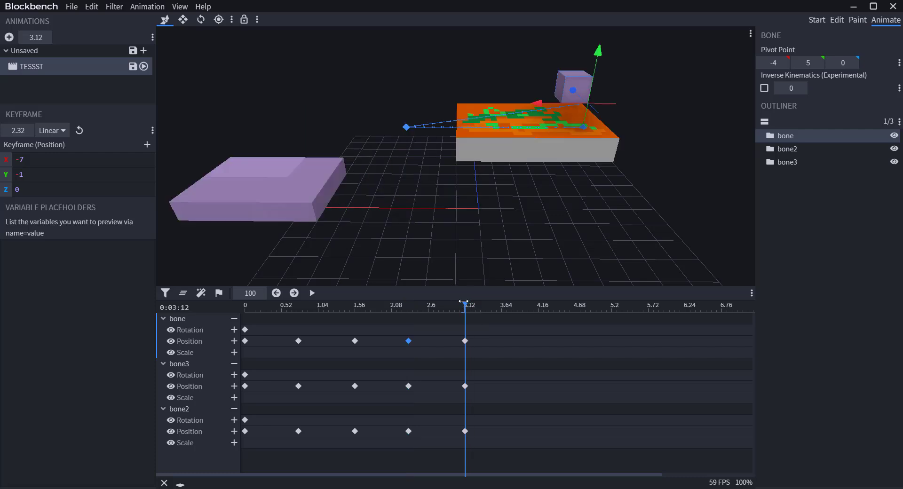
left_click_drag(585, 66, 583, 90)
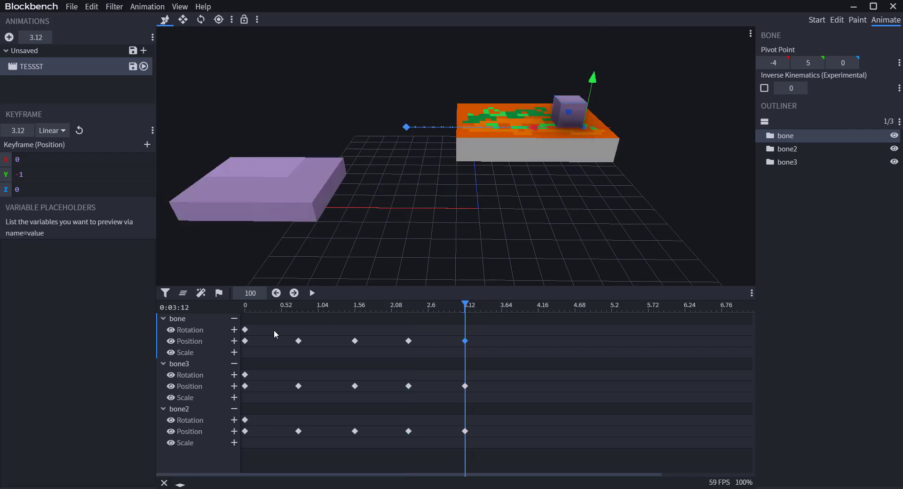
Play TESSST while orbiting the view, stop it, select bone2's block, and open the File menu
key("space")
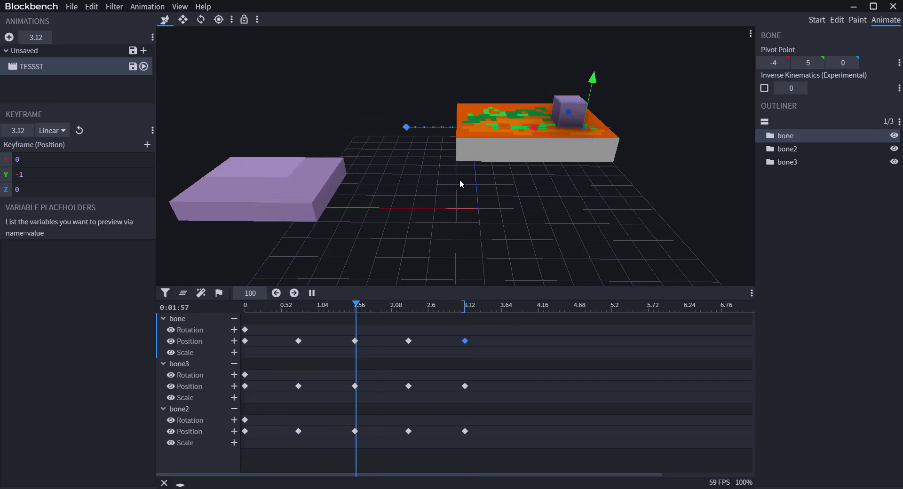
left_click_drag(484, 219, 578, 253)
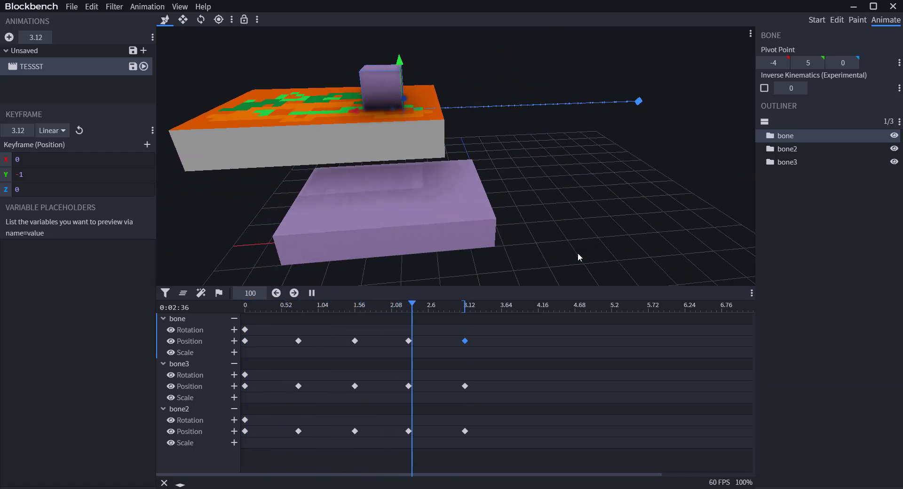
left_click(312, 292)
left_click(554, 119)
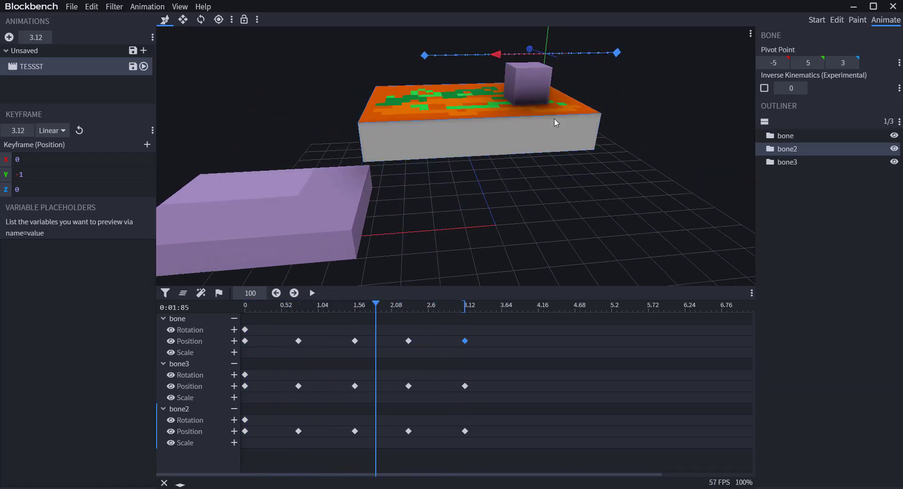
scroll(564, 186, "down", 3)
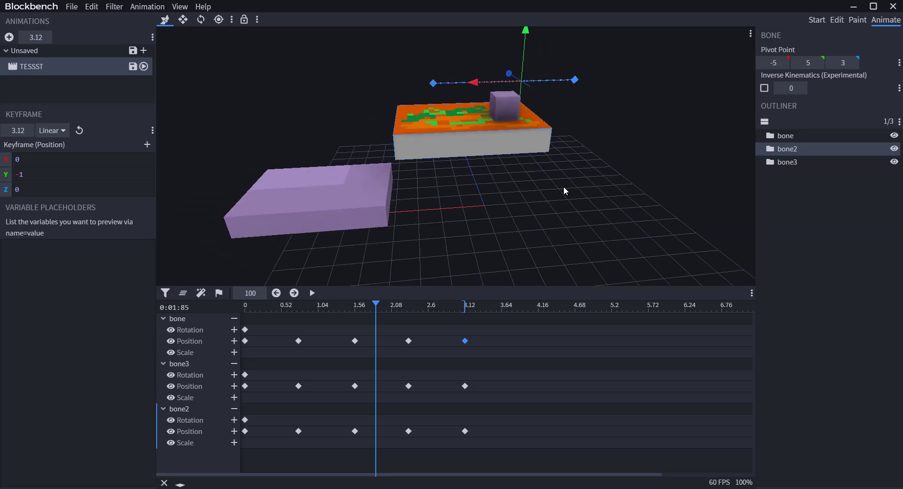
left_click(72, 7)
mouse_move(117, 136)
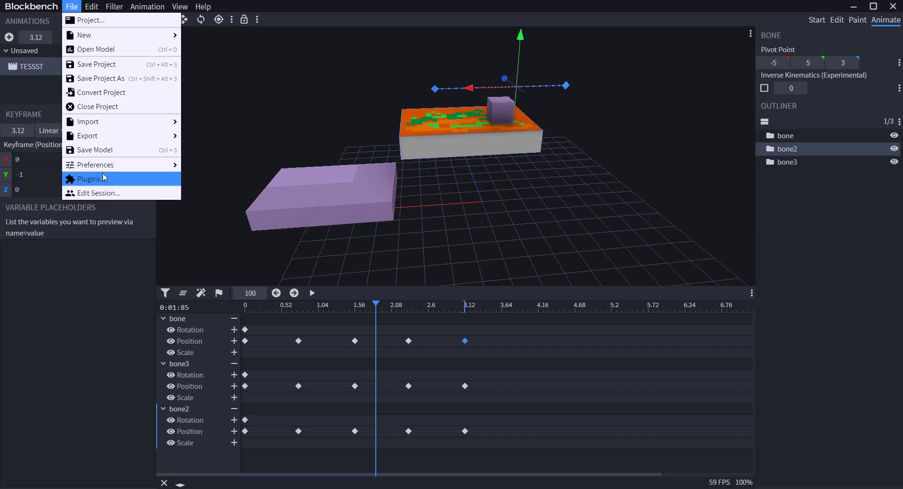
Open the plugin browser and install the Multi-Layer plugin
left_click(114, 180)
scroll(450, 125, "down", 9)
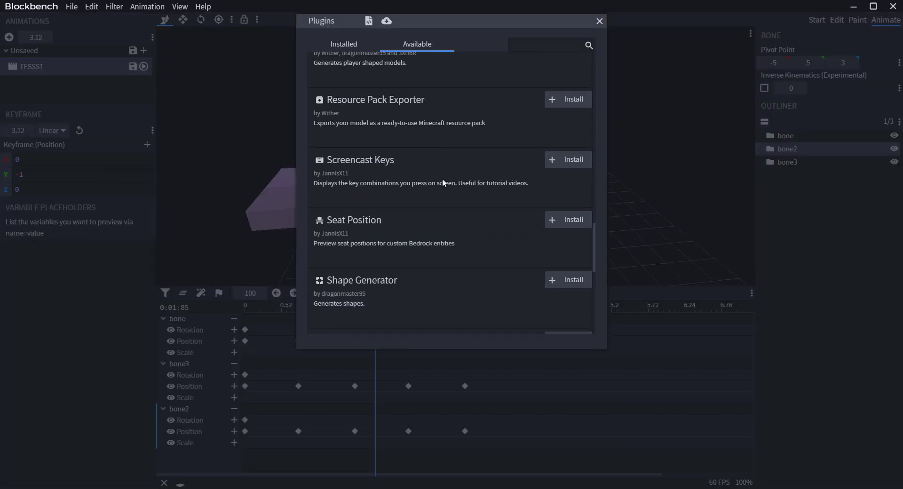
scroll(442, 179, "up", 4)
scroll(446, 174, "up", 7)
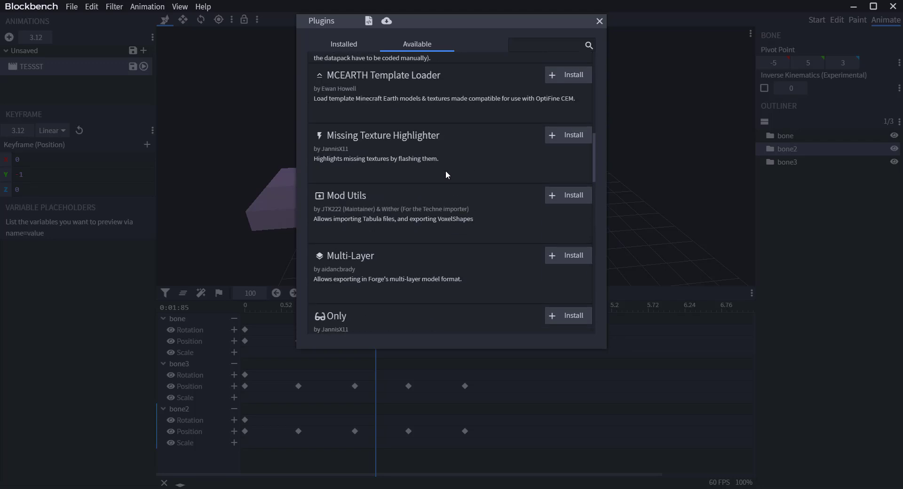
left_click(580, 259)
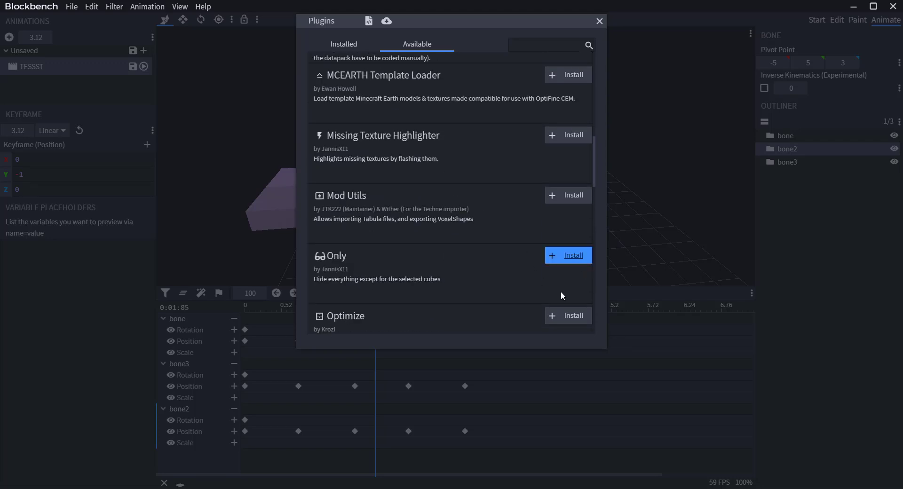
Review the list of installed plugins to confirm Multi-Layer is there
scroll(491, 238, "up", 5)
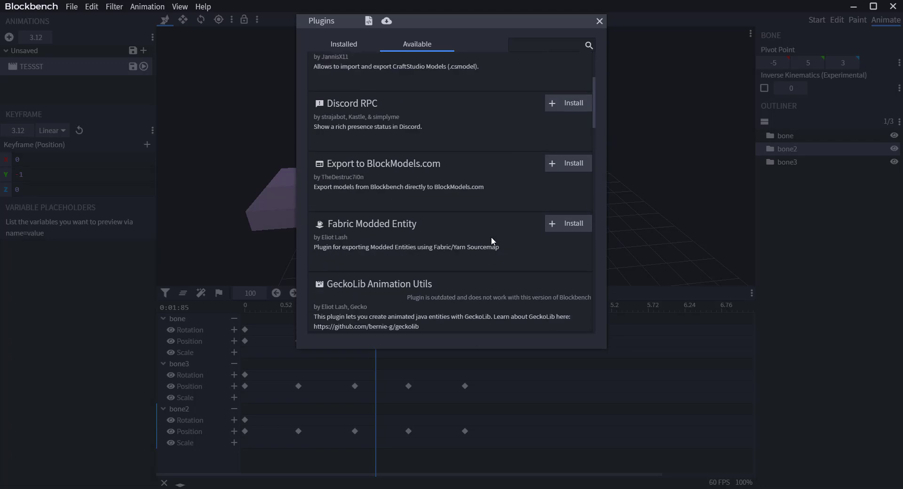
scroll(434, 220, "up", 1)
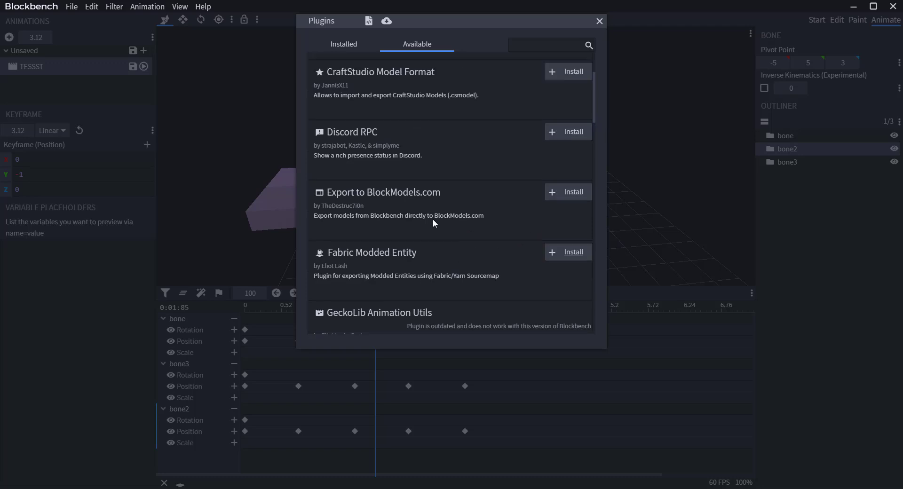
scroll(434, 219, "up", 3)
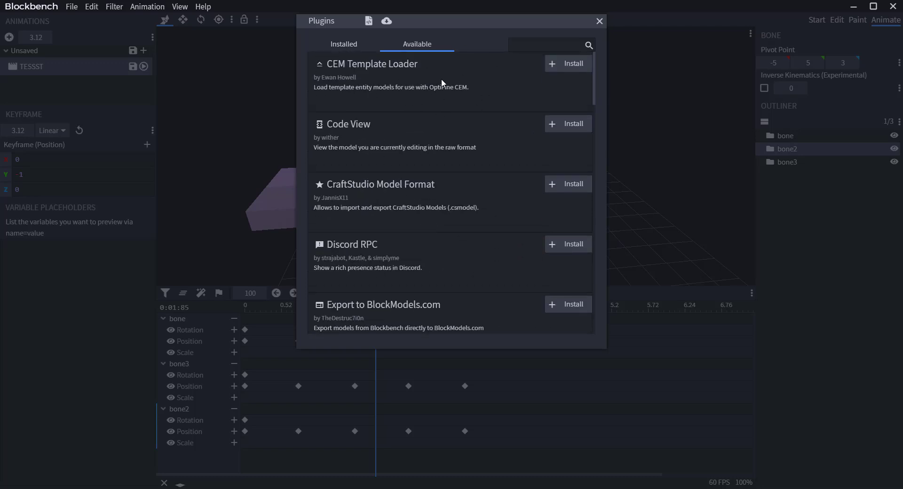
left_click(344, 44)
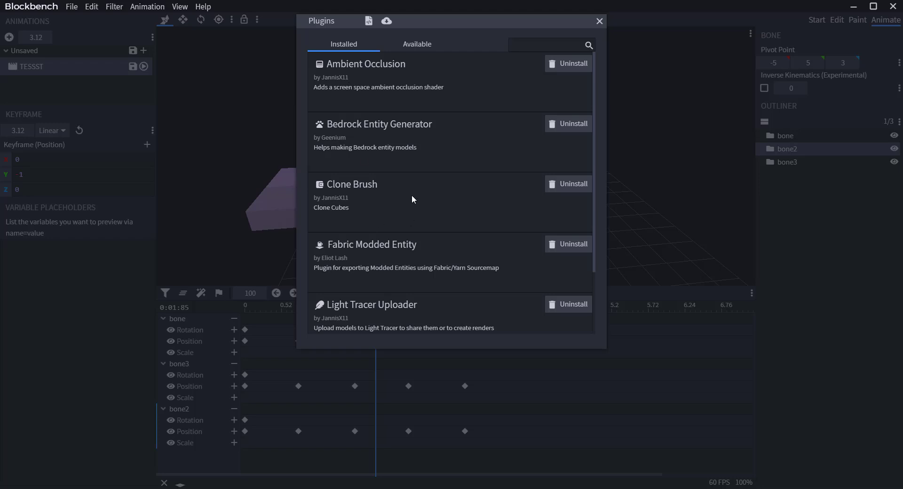
scroll(412, 200, "down", 2)
scroll(412, 199, "up", 2)
left_click(601, 21)
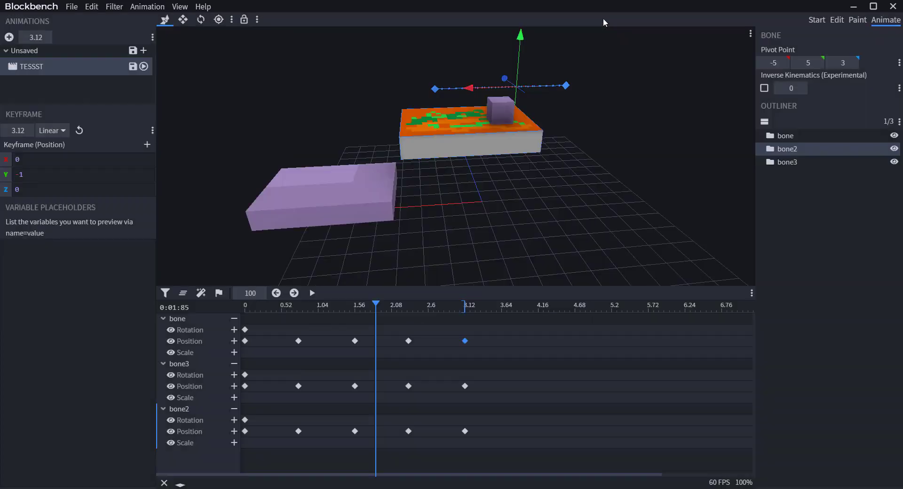
left_click_drag(604, 224, 472, 124)
left_click_drag(389, 146, 419, 252)
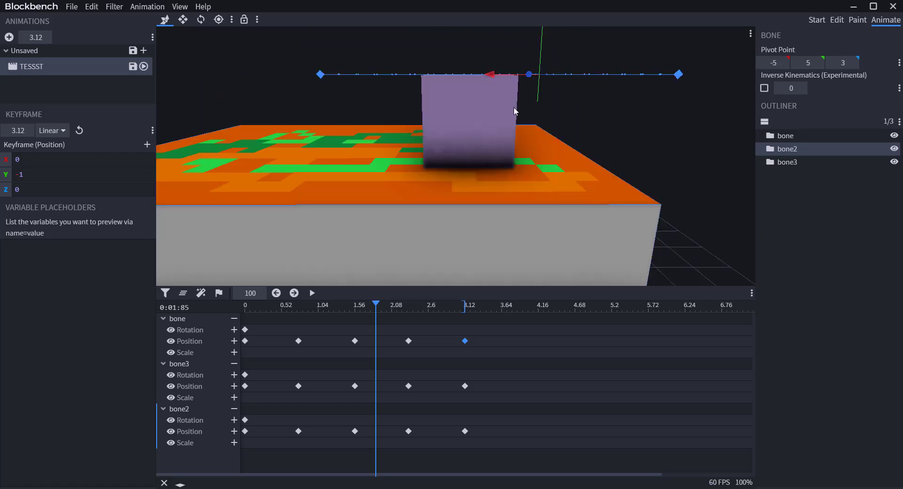
left_click(497, 130)
left_click_drag(516, 121, 522, 56)
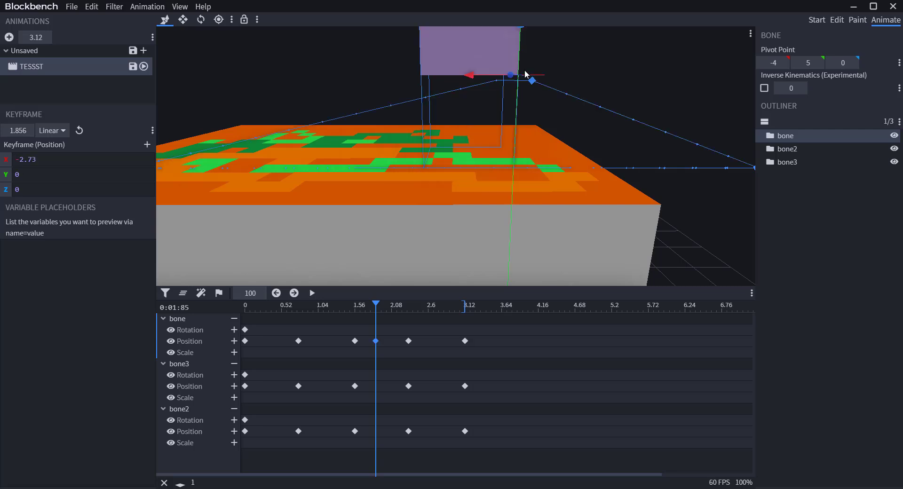
key("ctrl+z")
key("ctrl+y")
key("ctrl+z")
key("ctrl+y")
key("ctrl+z")
scroll(515, 110, "down", 8)
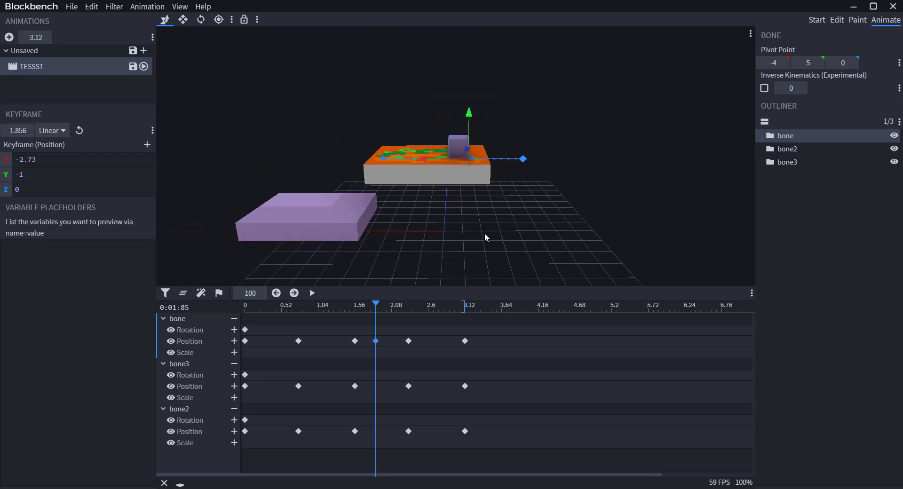
key("Delete")
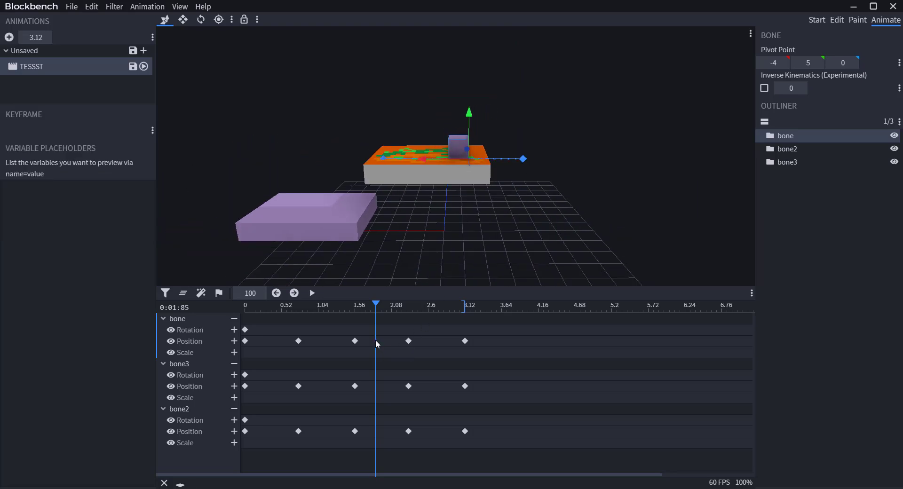
left_click_drag(623, 230, 569, 206)
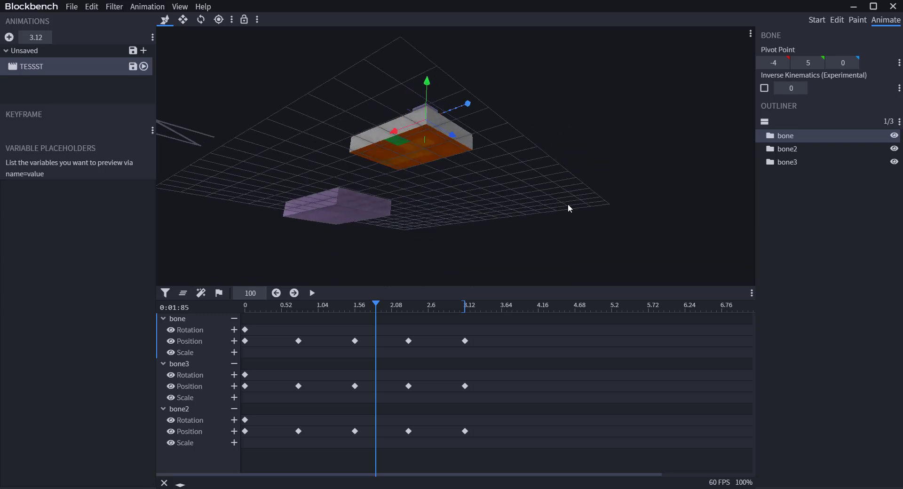
key("v")
key("v")
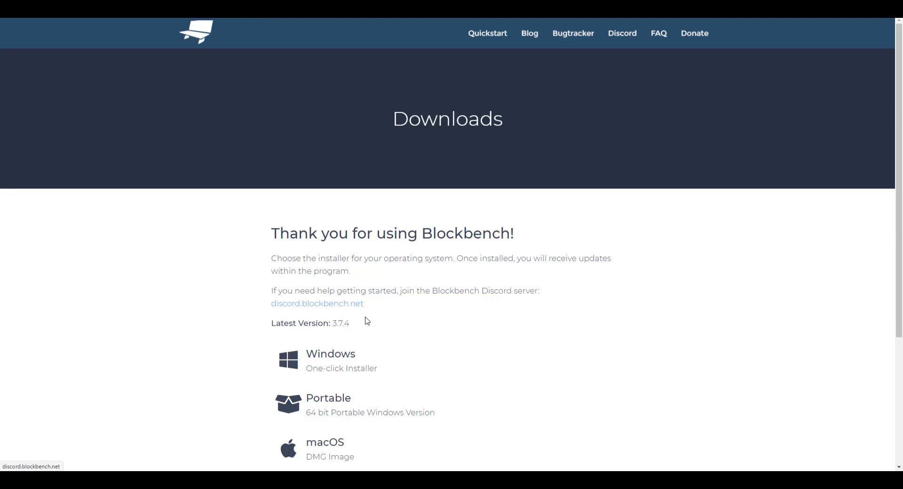
Load the Frost Spider model from the gallery, show it fullscreen and rotate it to view from above
scroll(408, 317, "down", 4)
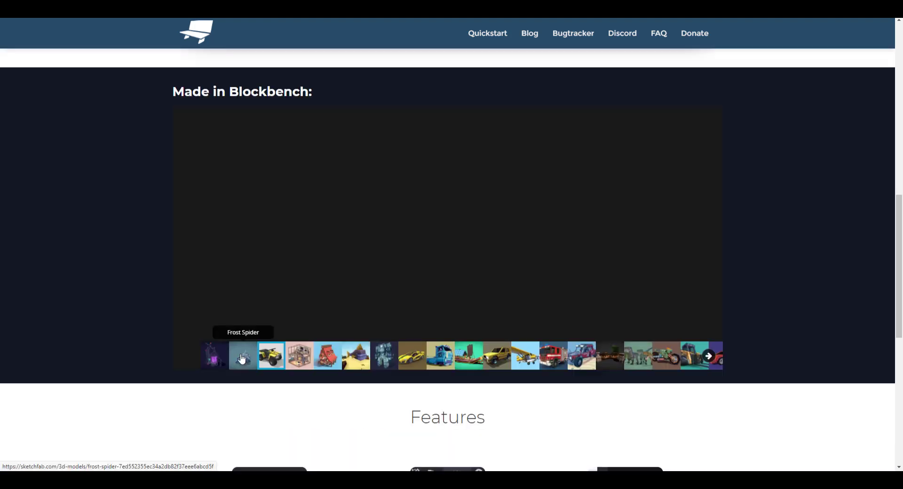
left_click(231, 360)
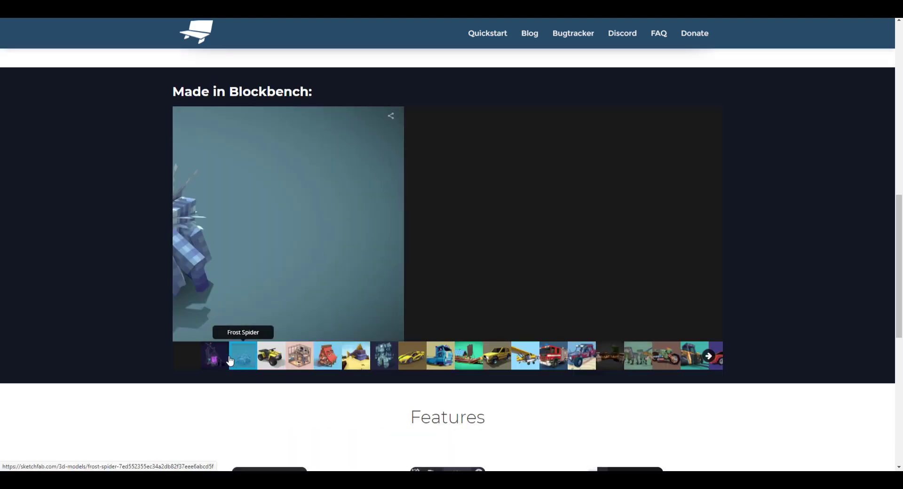
left_click(421, 221)
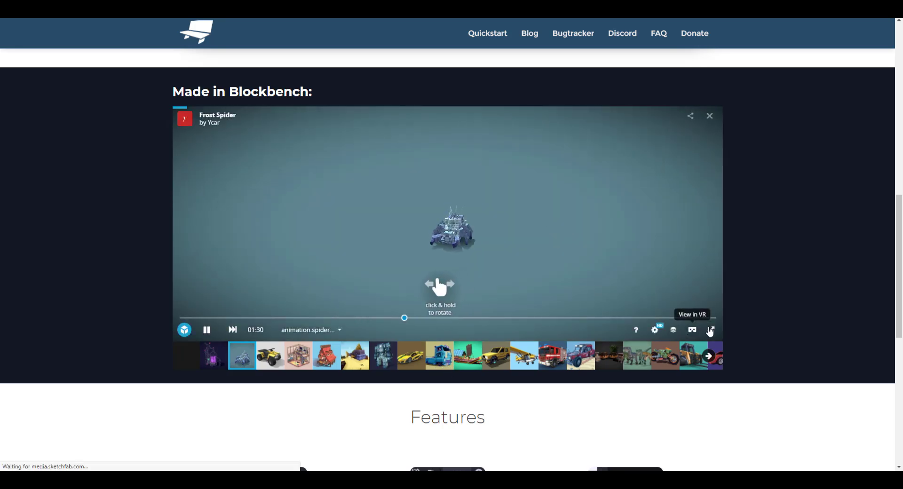
left_click(709, 326)
mouse_move(573, 325)
left_mouse_down()
mouse_move(452, 339)
mouse_move(435, 306)
mouse_move(475, 302)
mouse_move(543, 323)
mouse_move(491, 312)
mouse_move(353, 339)
mouse_move(230, 323)
mouse_move(312, 346)
mouse_move(424, 307)
left_mouse_up()
scroll(425, 285, "up", 5)
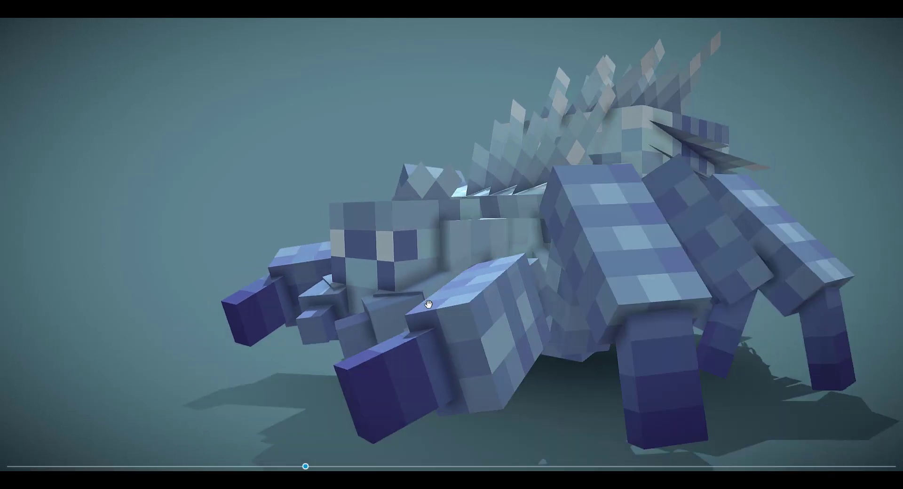